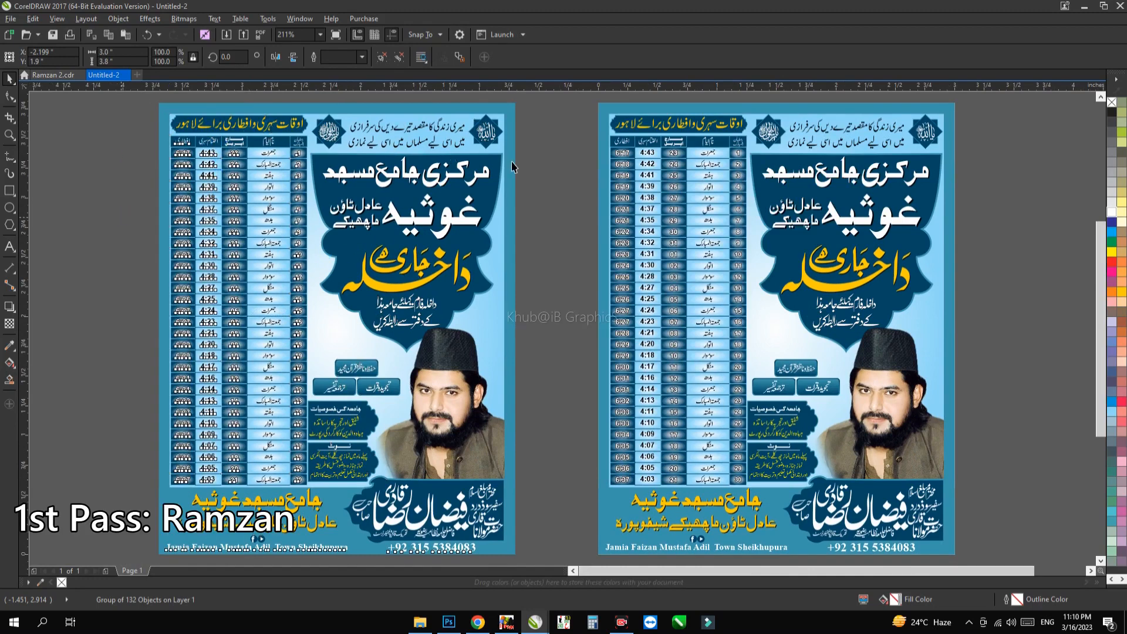
Step: Move the white mosque-name heading and the large غوثیہ line out of the left poster into the empty area above it
left_click(409, 179)
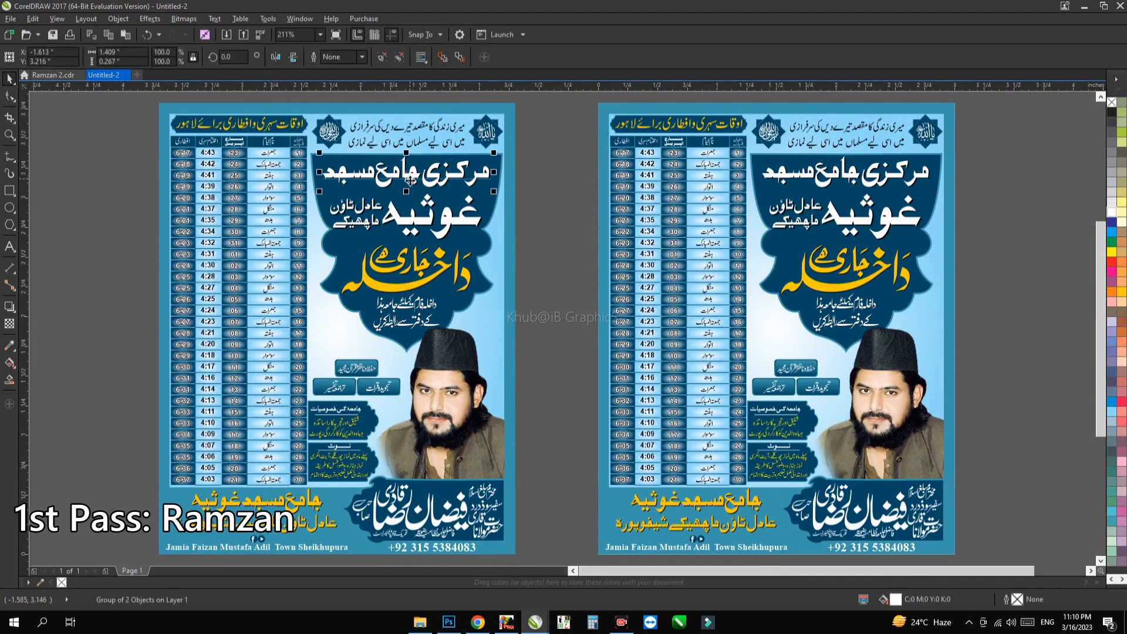
scroll(409, 179, "up", 3)
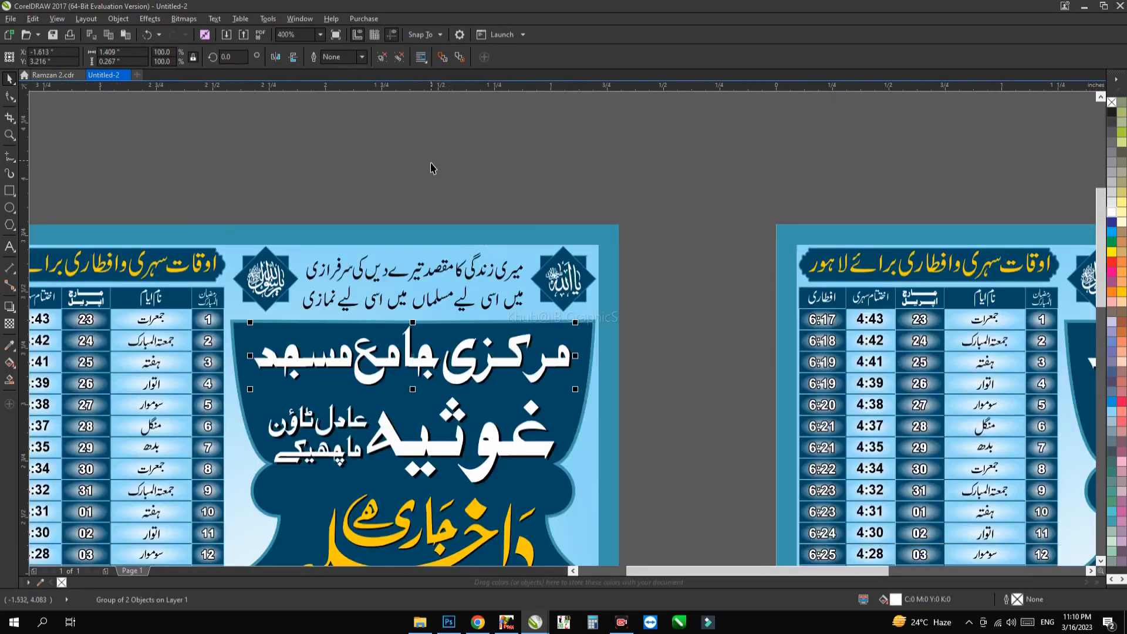
left_click_drag(431, 164, 437, 230)
left_click_drag(386, 428, 416, 251)
left_click(431, 517)
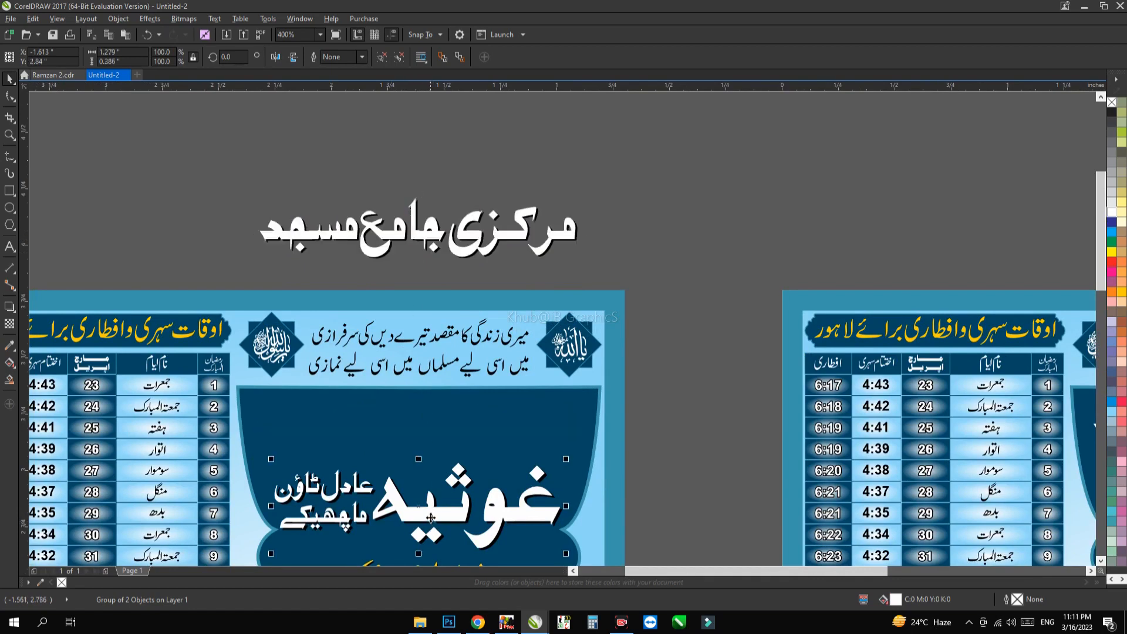
left_click_drag(427, 241, 428, 164)
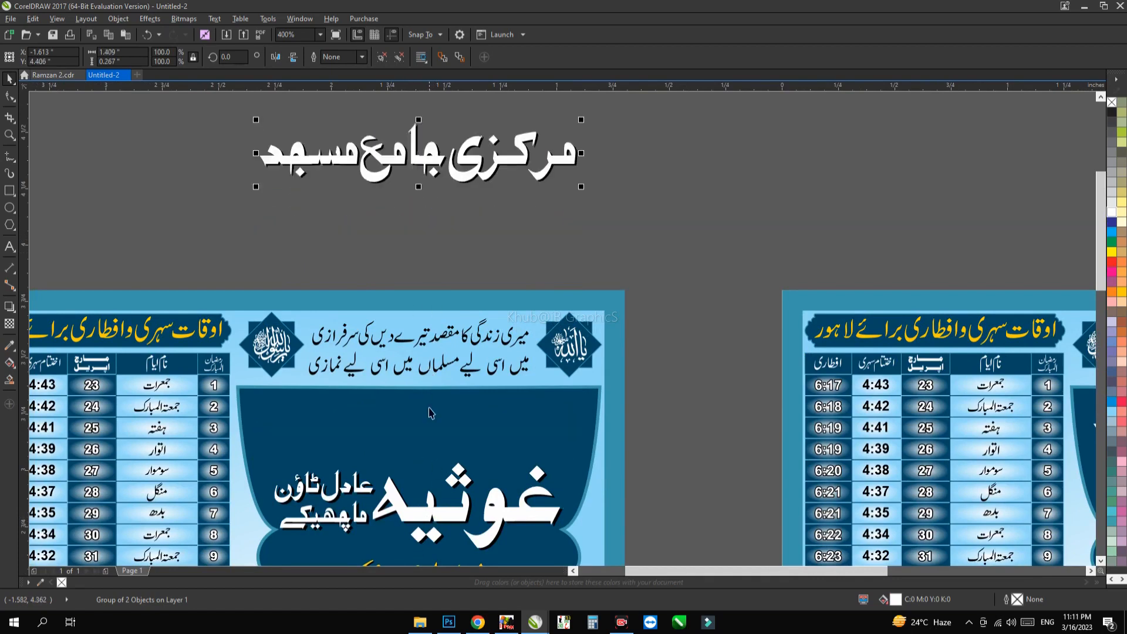
left_click_drag(432, 520, 471, 247)
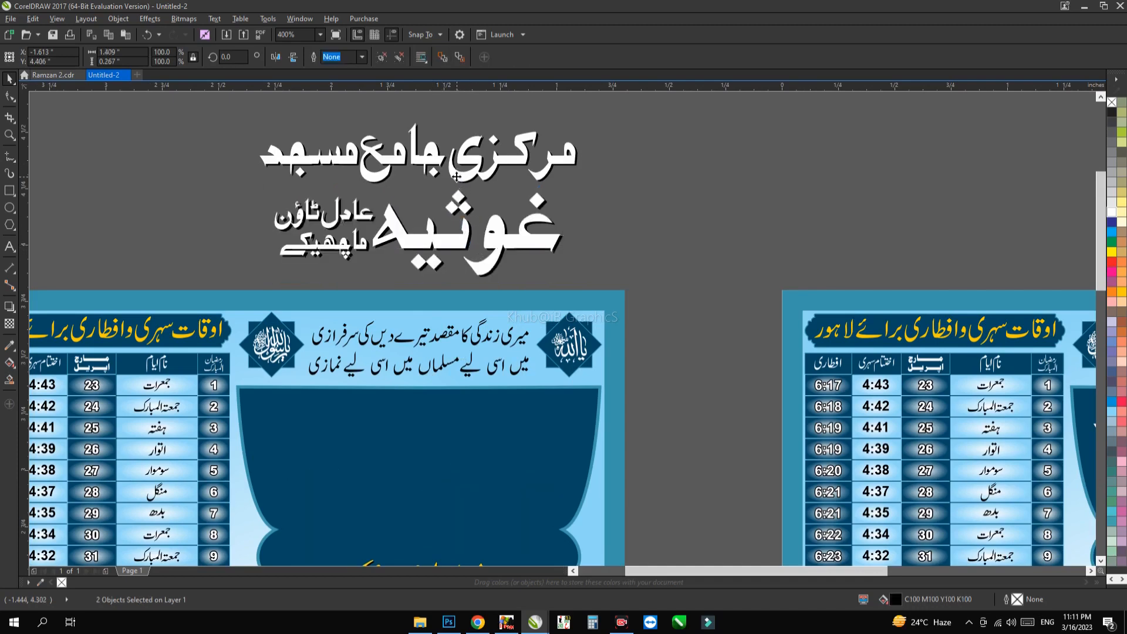
Step: Ungroup both moved heading lines and pull their white lettering away from the black shadow copies
left_click(475, 178)
left_click_drag(475, 178, 475, 140)
left_click_drag(575, 207, 627, 198)
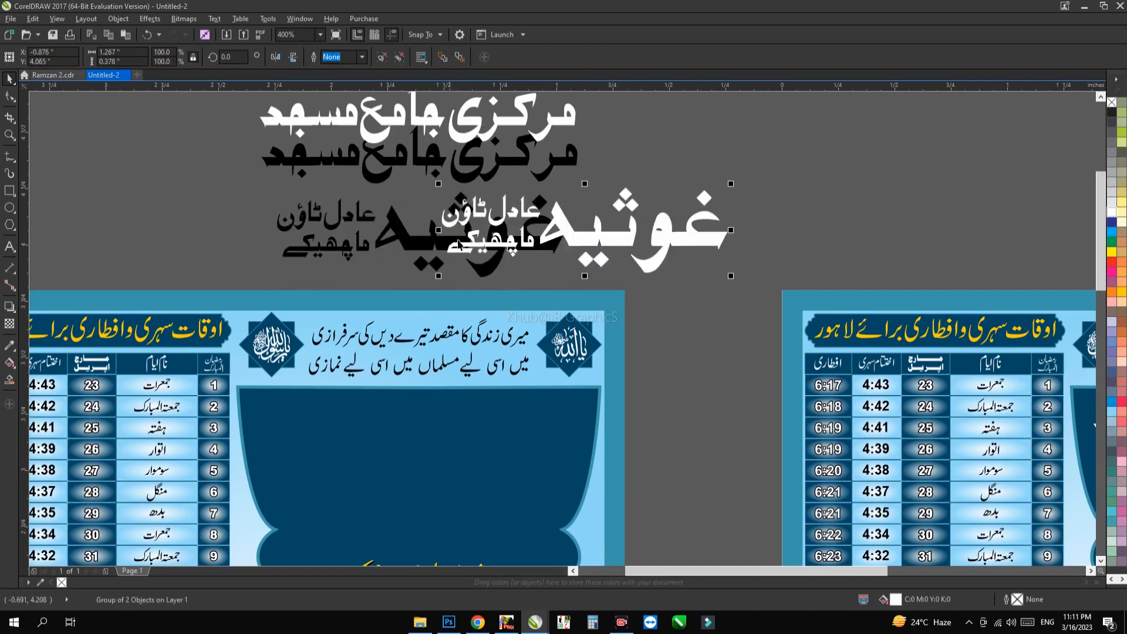
Step: Try the Sarem Raja Sand font on the white غوثیہ text and undo the change
left_click(595, 242, "ctrl")
key("F8")
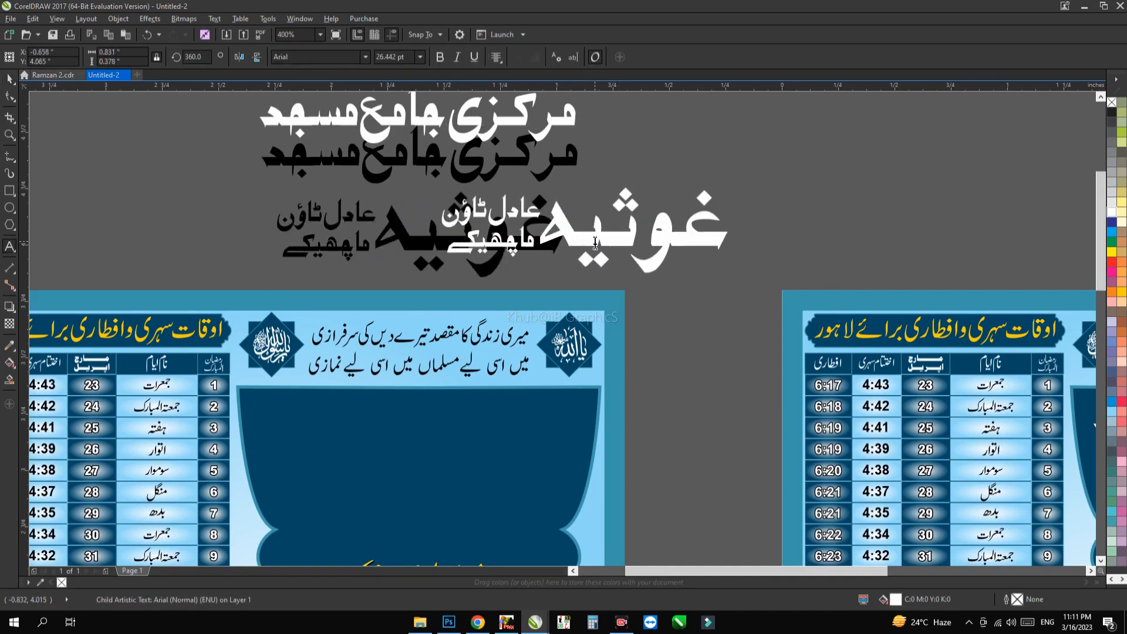
key("space")
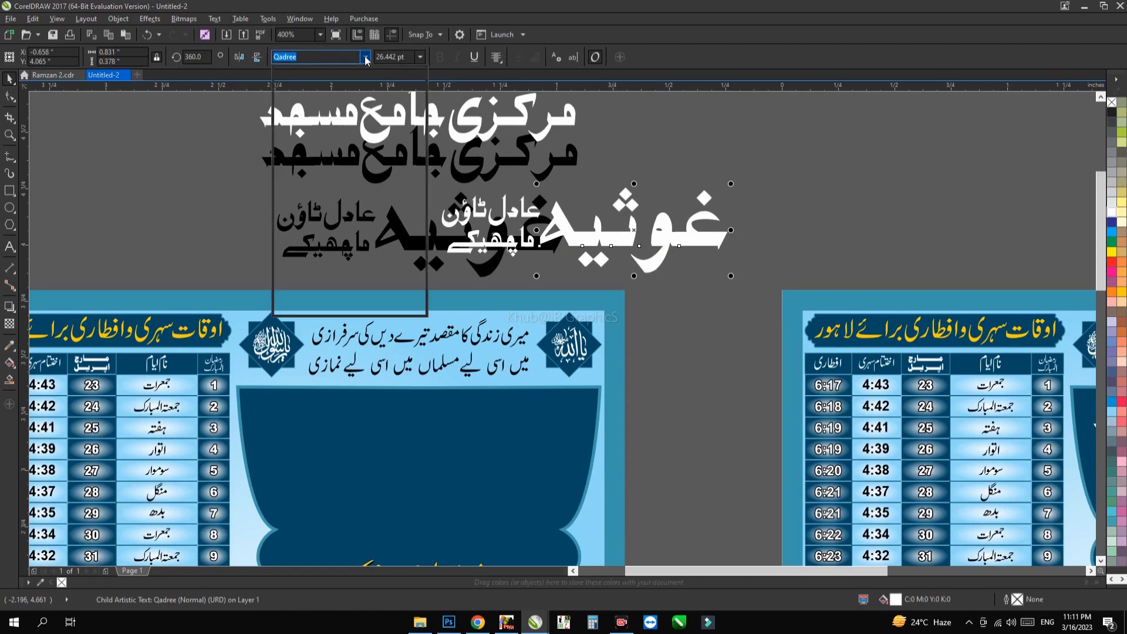
left_click(365, 57)
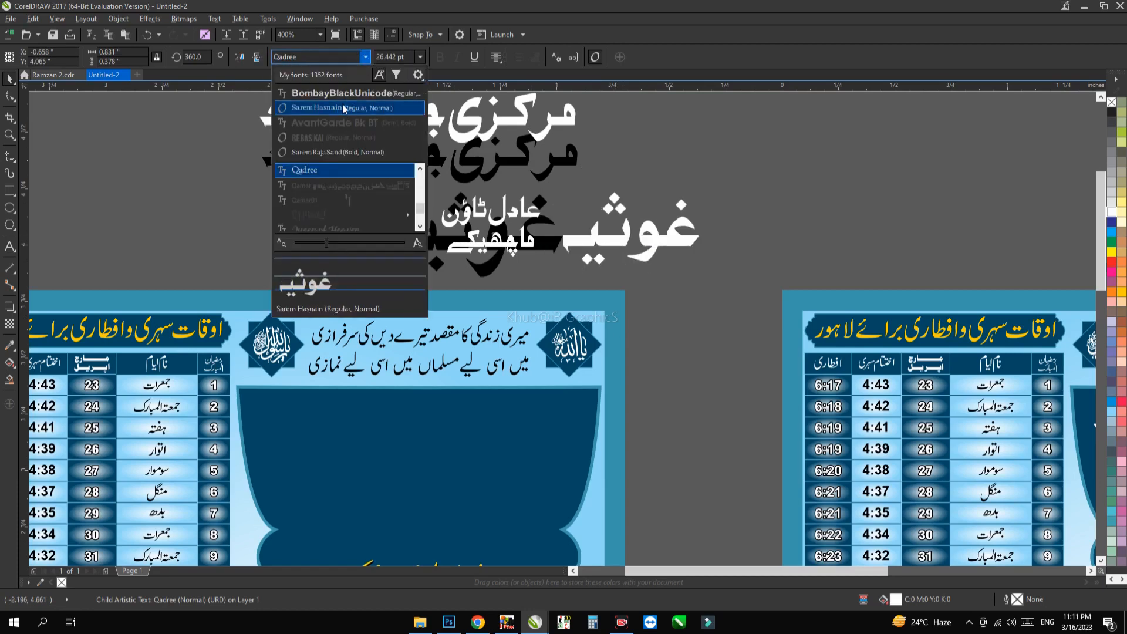
left_click(326, 154)
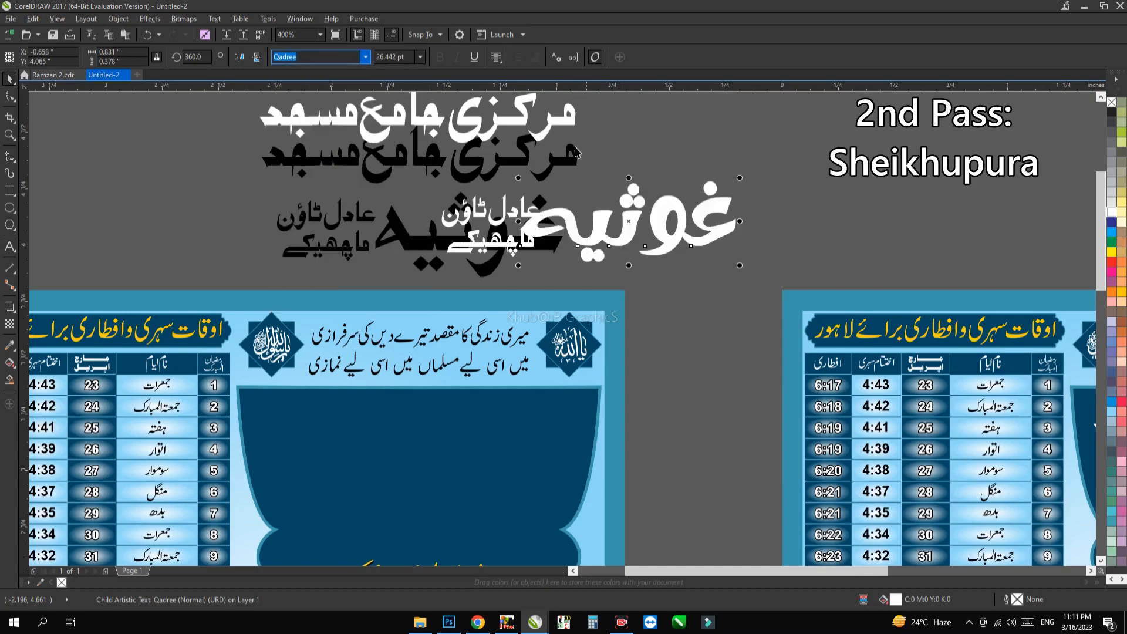
key("ctrl+z")
Step: Examine the two-line Urdu verse between the star emblems of the left poster
left_click(640, 167)
left_click_drag(504, 258, 538, 193)
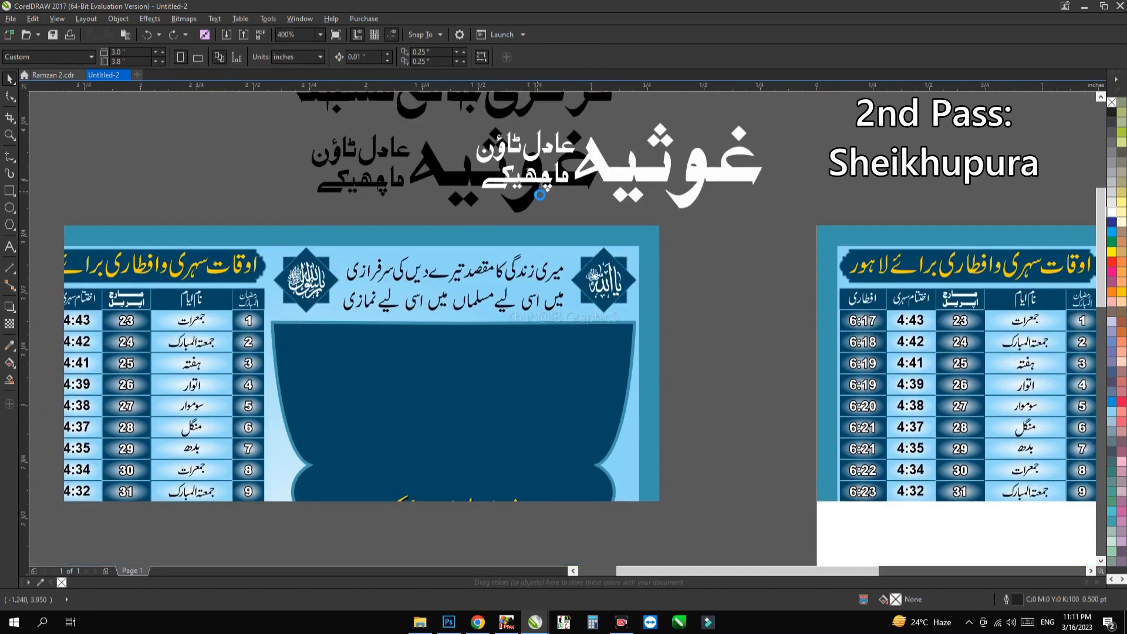
scroll(538, 193, "down", 2)
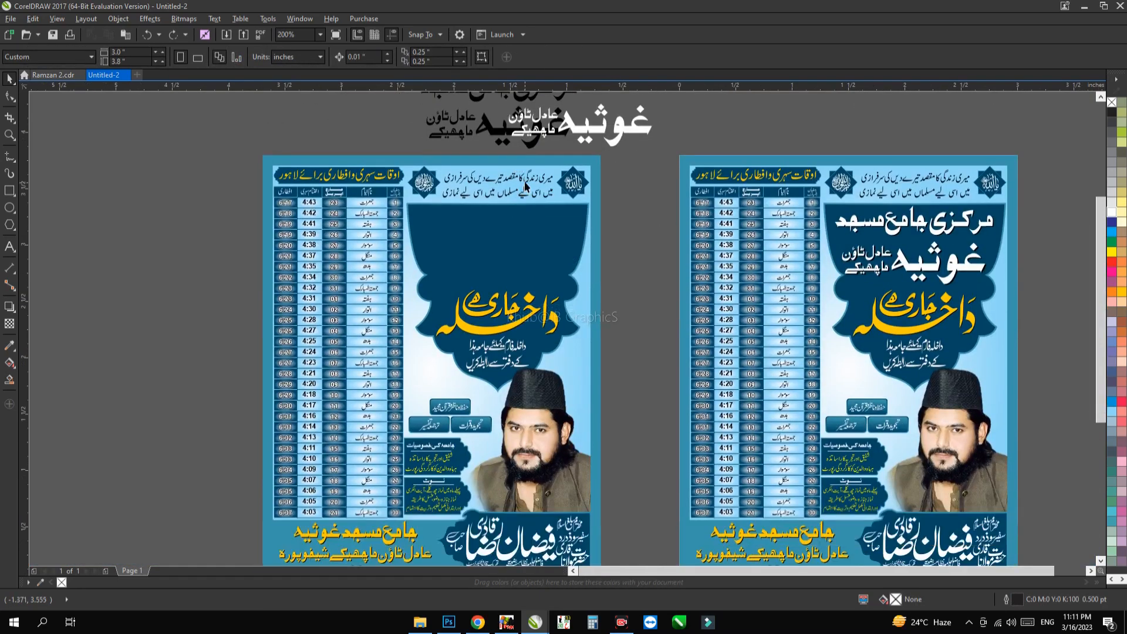
left_click(526, 186)
scroll(526, 183, "up", 2)
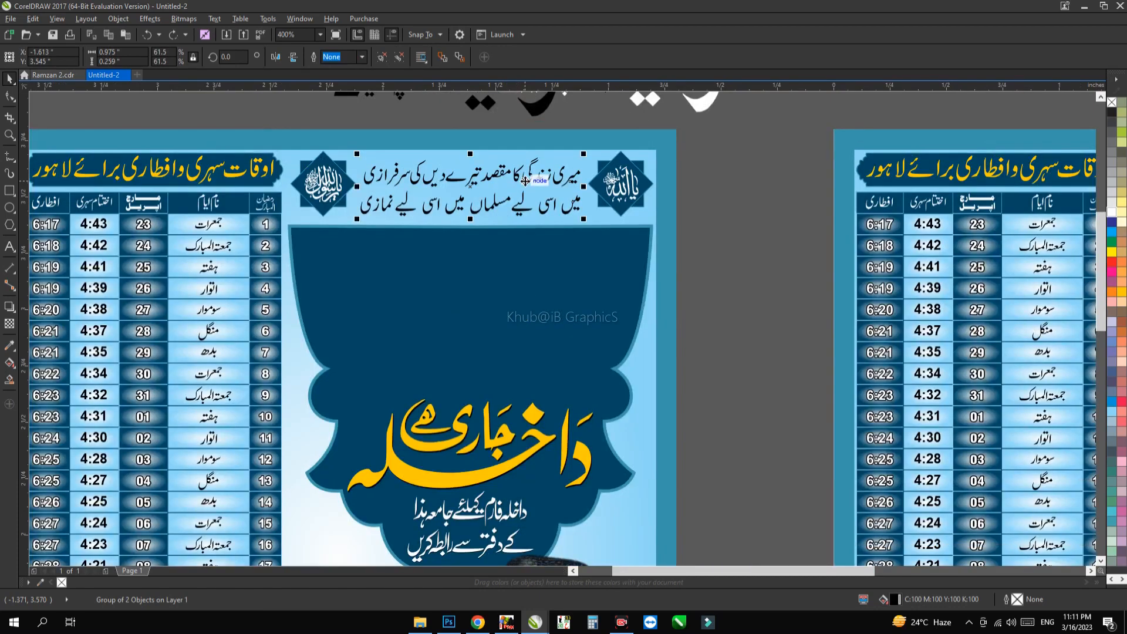
left_click(720, 221)
scroll(498, 275, "down", 2)
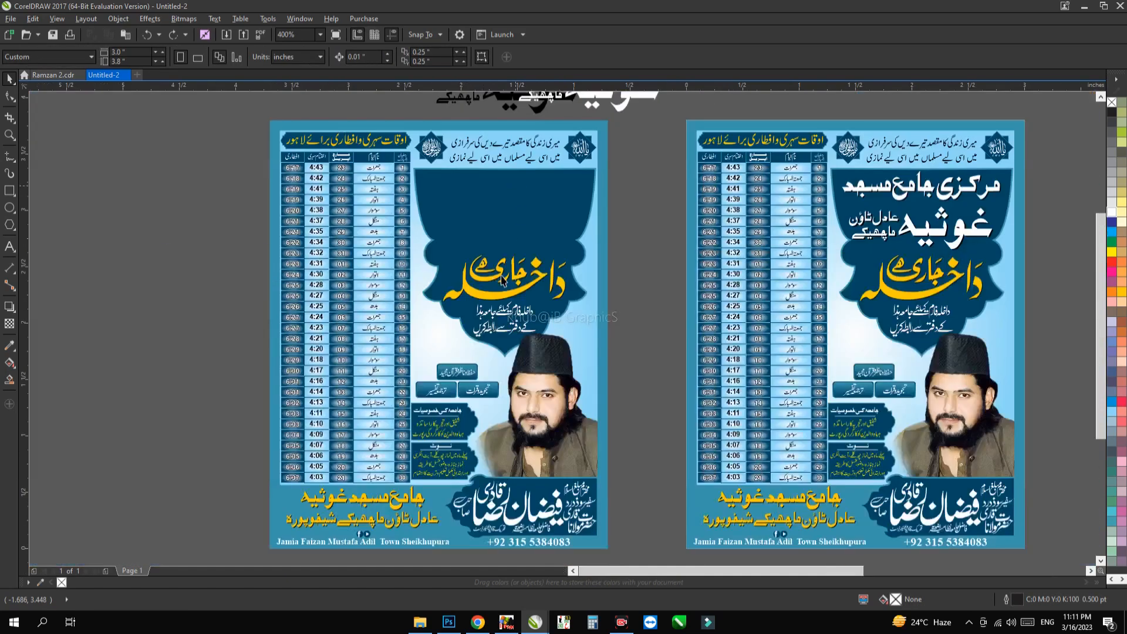
Step: Move the yellow admission calligraphy beside the left poster, ungroup it and delete its yellow copy
scroll(502, 281, "up", 2)
left_click_drag(486, 319, 317, 277)
scroll(738, 303, "down", 1)
scroll(325, 326, "up", 1)
key("ctrl+u")
left_click(359, 277)
key("Delete")
Step: Pull the pieces of the remaining black admission calligraphy apart and delete all of them
left_click(299, 373)
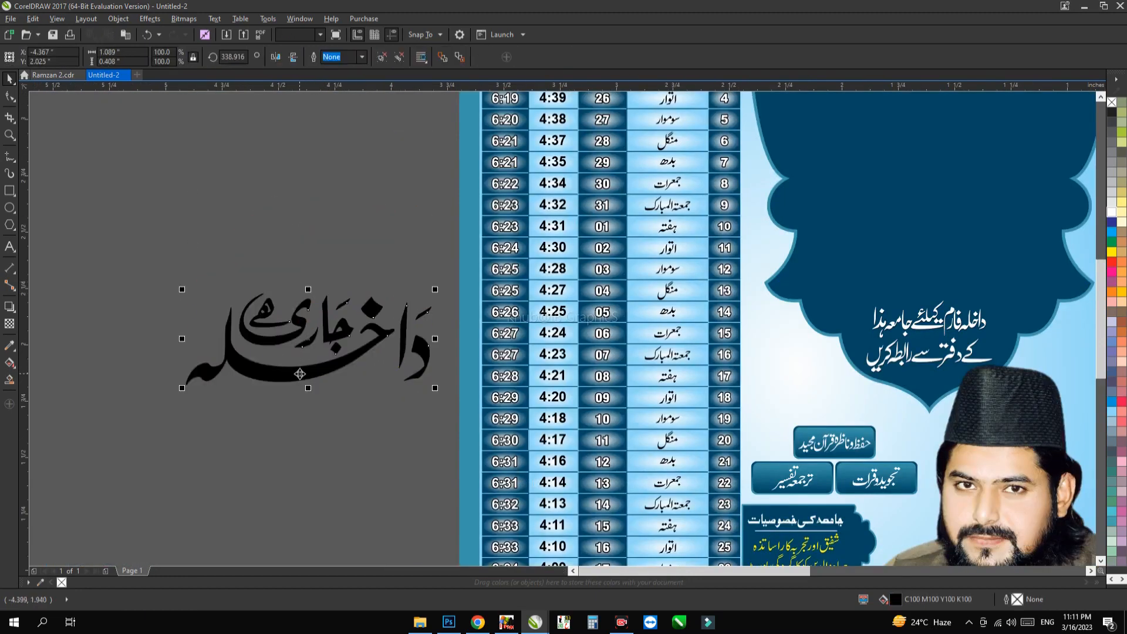
scroll(234, 368, "down", 1)
left_click(233, 367, "ctrl")
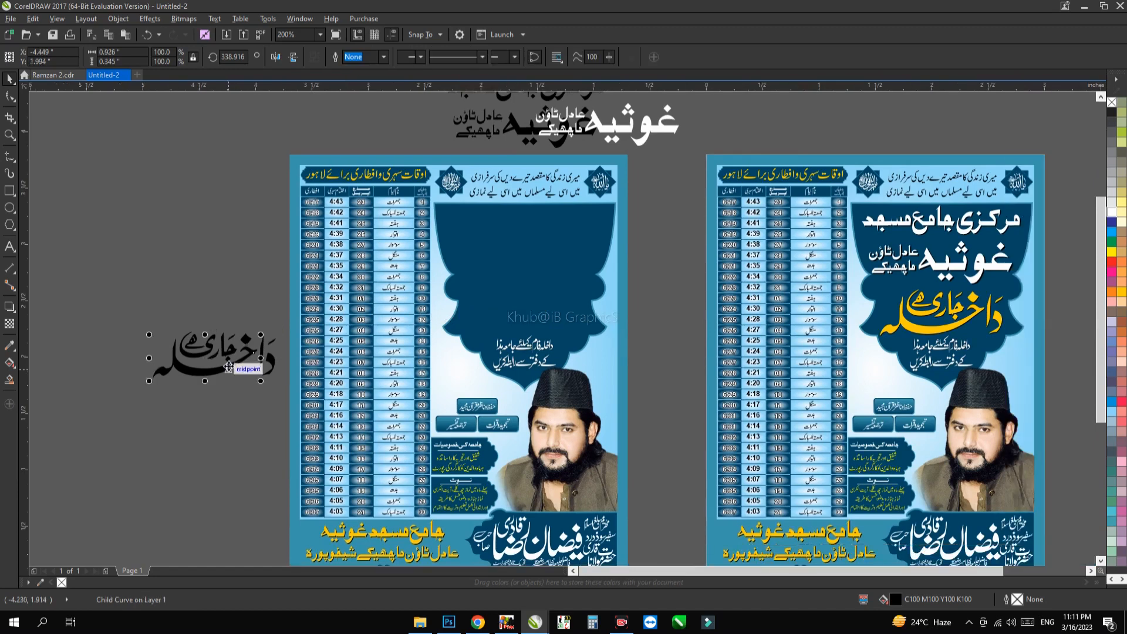
left_click_drag(233, 368, 240, 308)
left_click(229, 361, "ctrl")
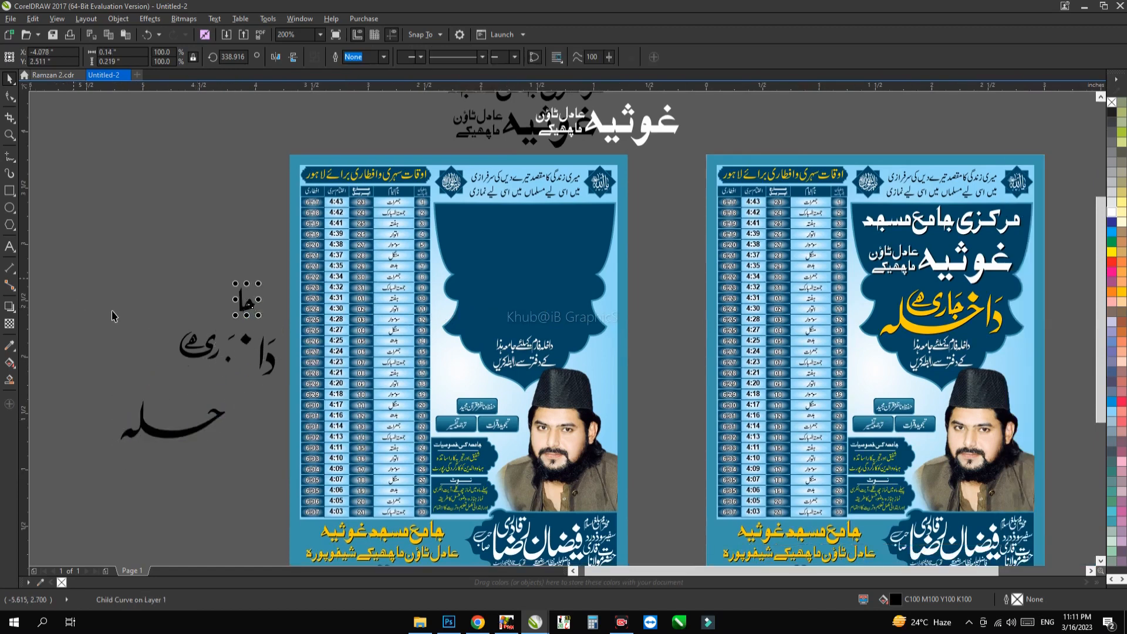
left_click_drag(74, 278, 279, 480)
key("Delete")
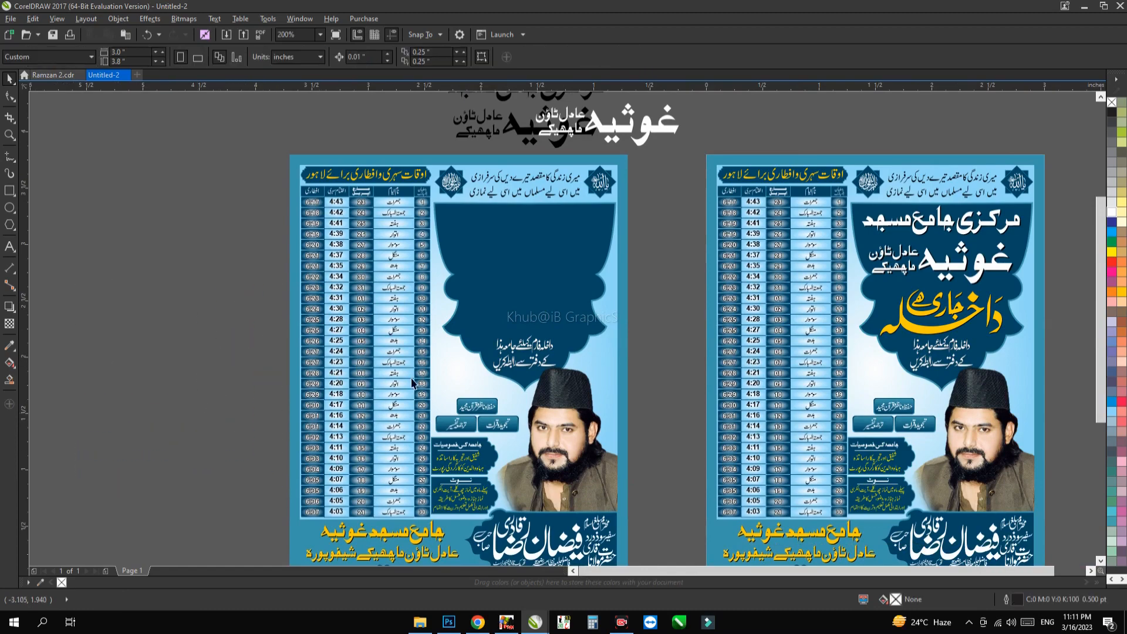
Step: Delete the white two-line admission-form text from the lower part of the left poster's dark ornamental shape
left_click(535, 354)
scroll(535, 355, "up", 2)
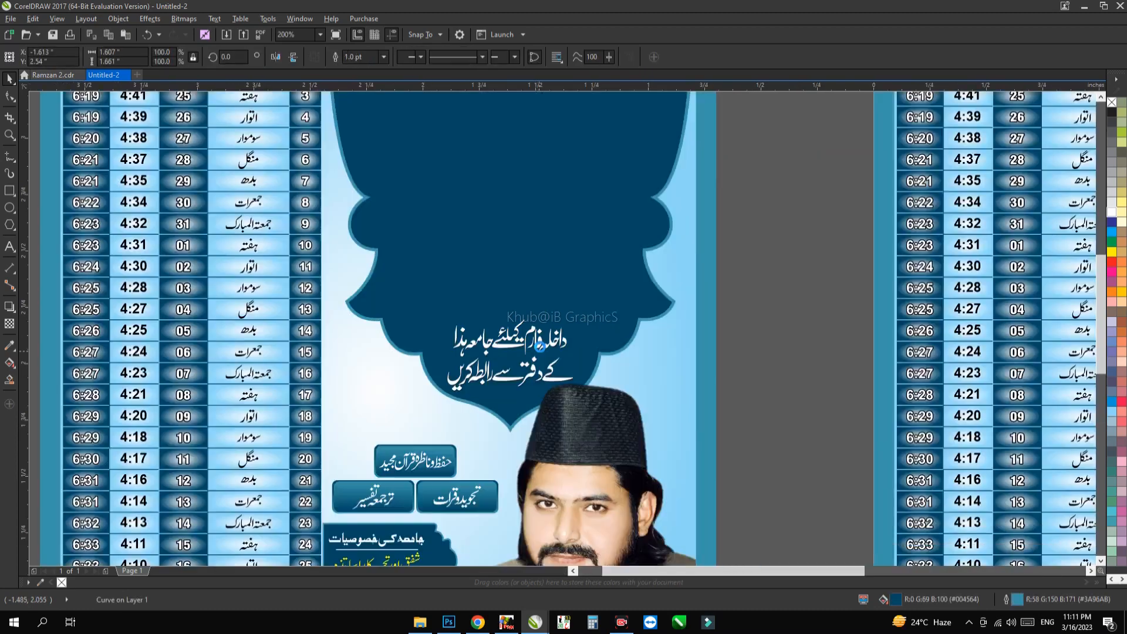
left_click_drag(611, 286, 597, 282)
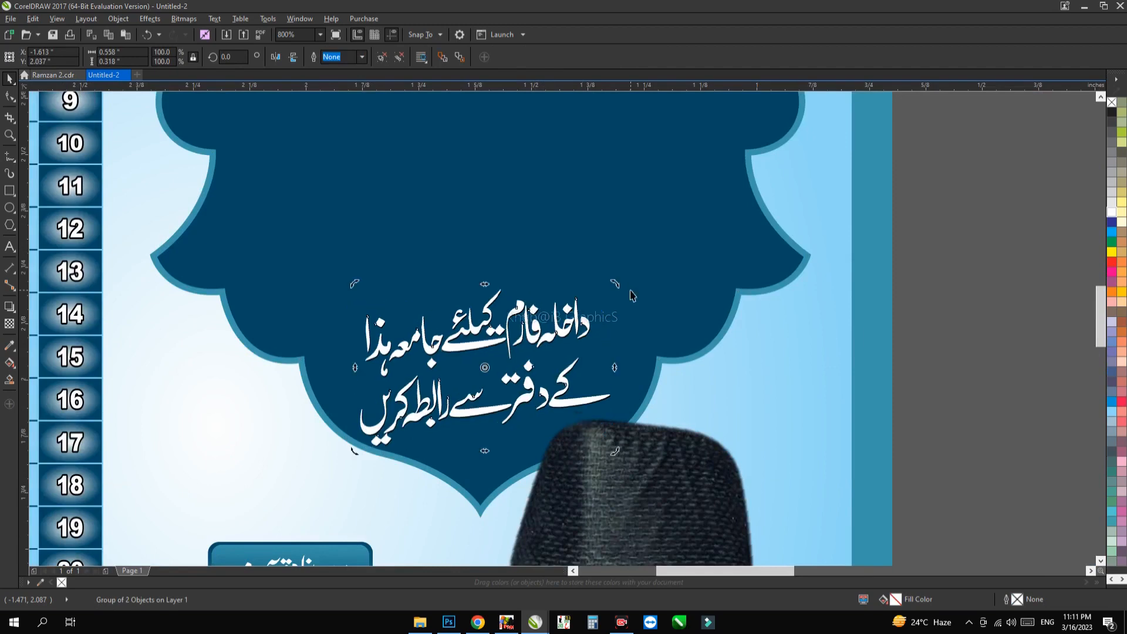
key("ctrl+z")
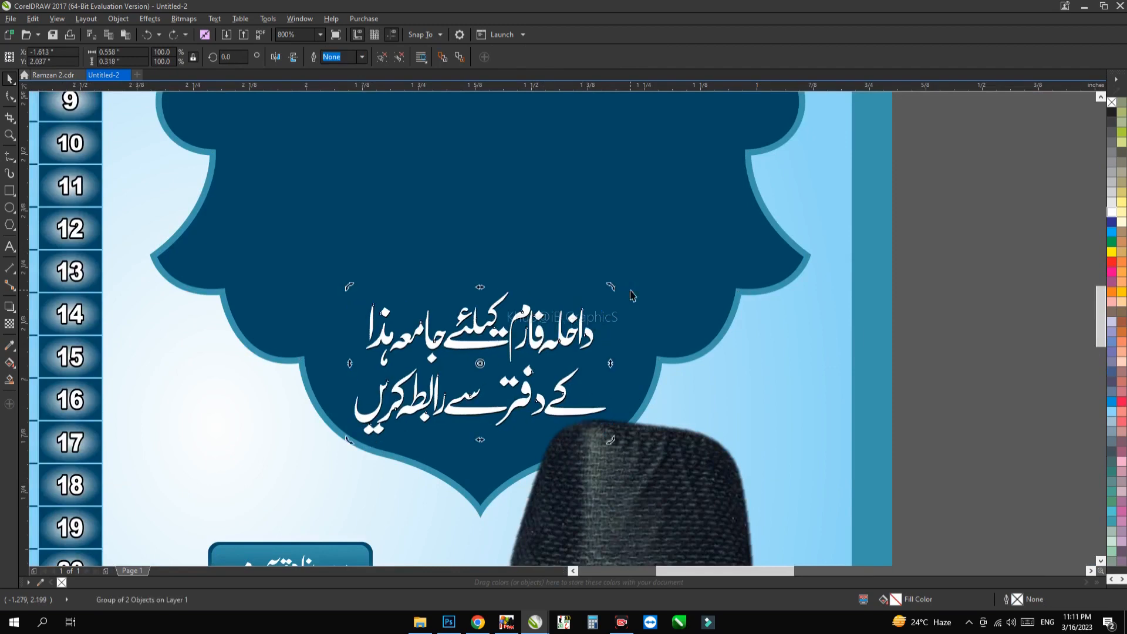
key("Delete")
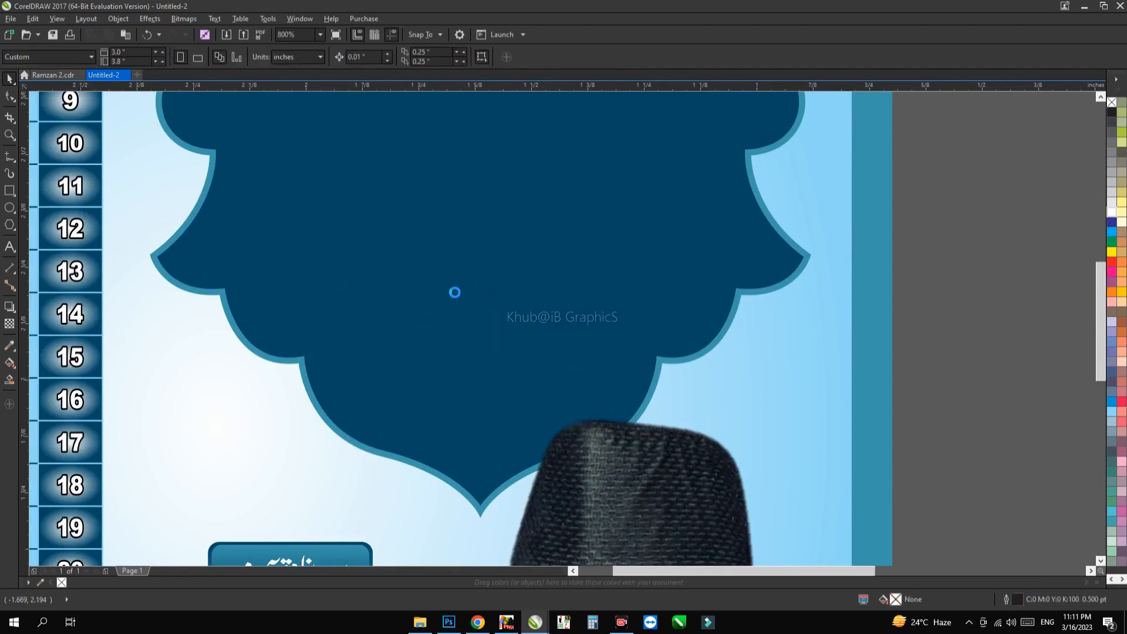
Step: Delete the portrait photo from the left poster
scroll(496, 201, "down", 1)
left_click(572, 304)
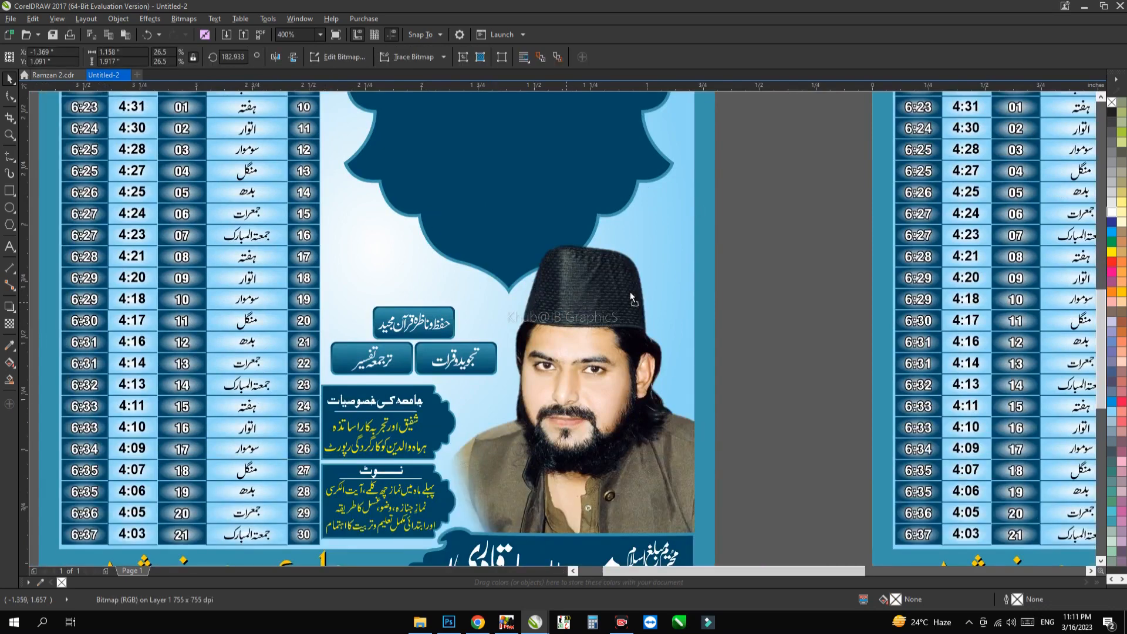
left_click_drag(631, 298, 731, 258)
key("Delete")
scroll(599, 199, "down", 2)
scroll(599, 199, "right", 1)
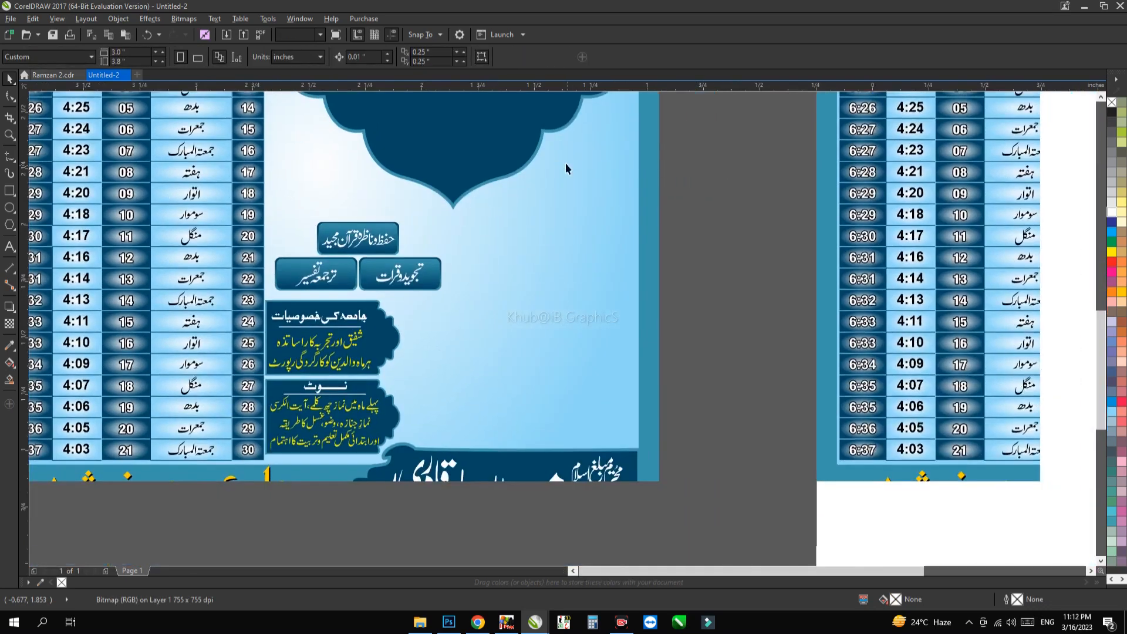
left_click(388, 253)
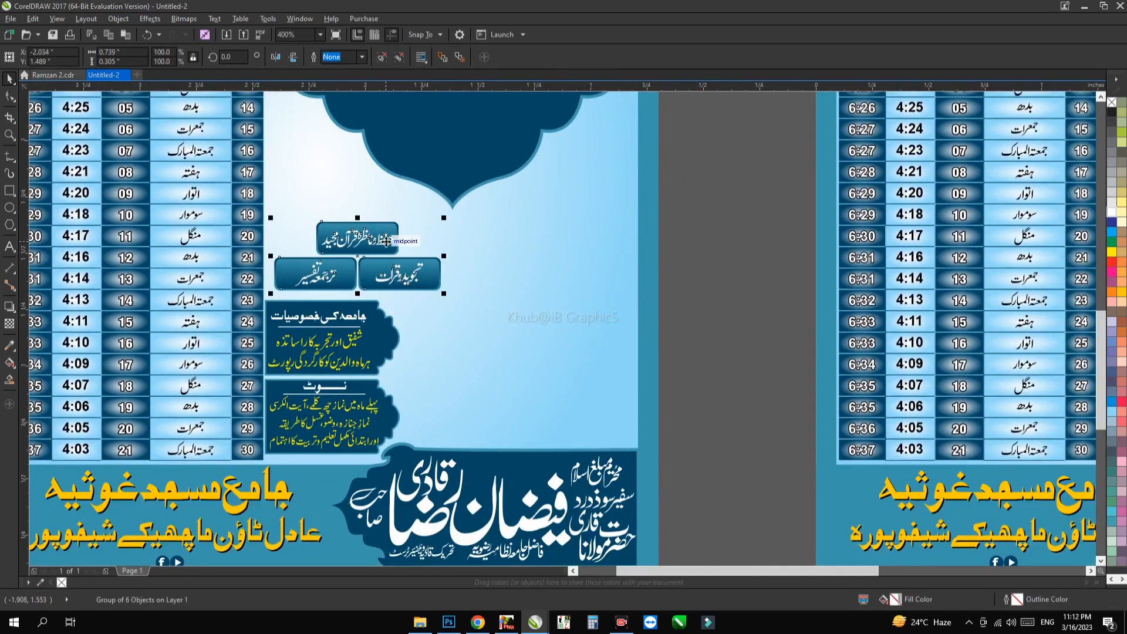
left_click_drag(404, 273, 479, 260)
key("ctrl+z")
left_click(702, 253)
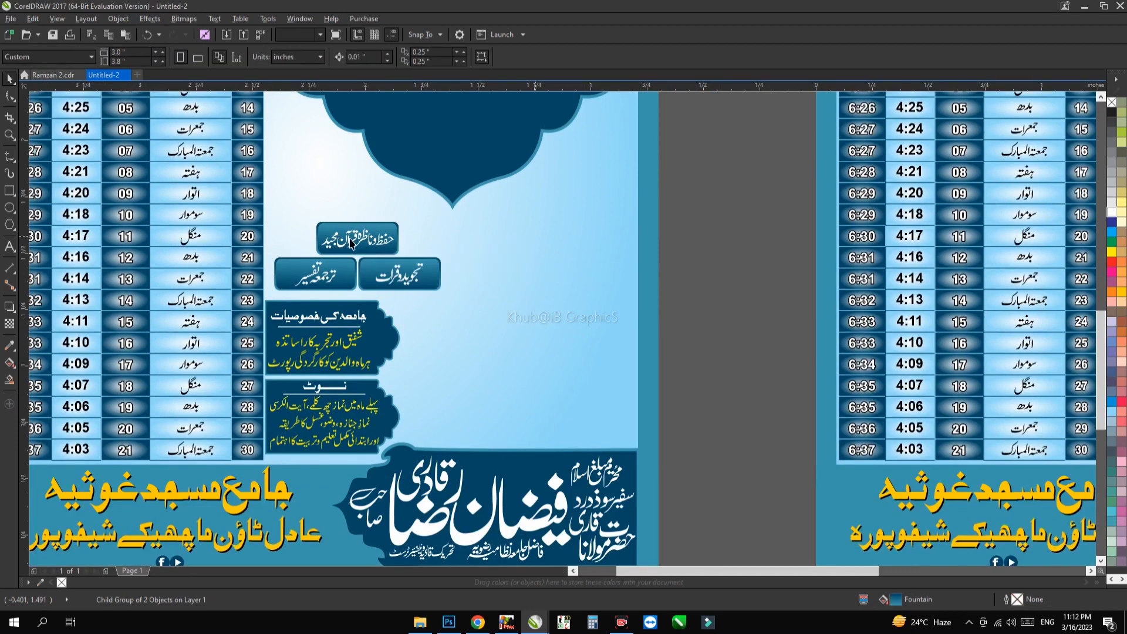
Step: Move the group of three label buttons beside the left poster, ungroup it and delete the upper button's text
left_click(358, 244)
scroll(358, 244, "down", 1)
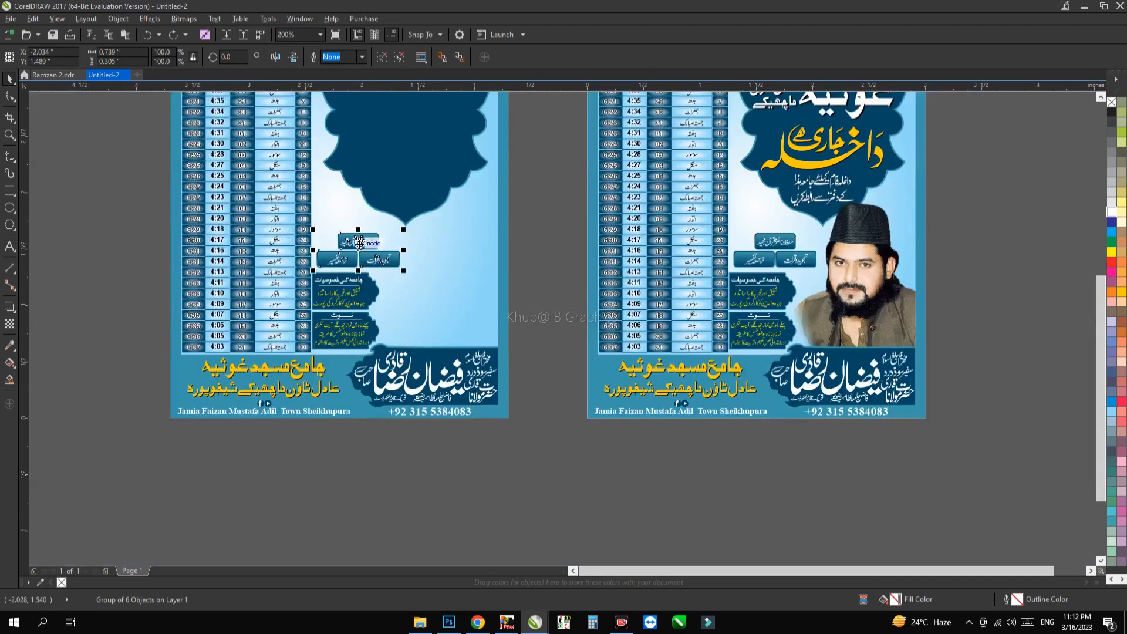
left_click_drag(357, 243, 107, 303)
key("ctrl+u")
key("shift+F2")
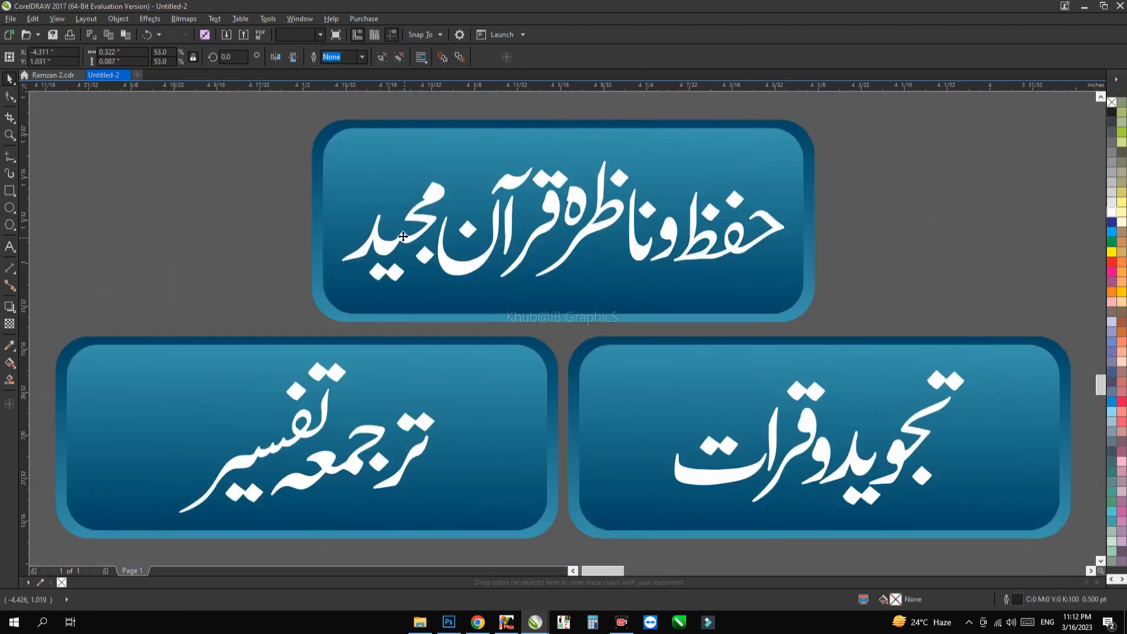
left_click(89, 304)
key("Delete")
Step: Check the empty upper button's fountain fill settings and mirror the button vertically
left_click(410, 226)
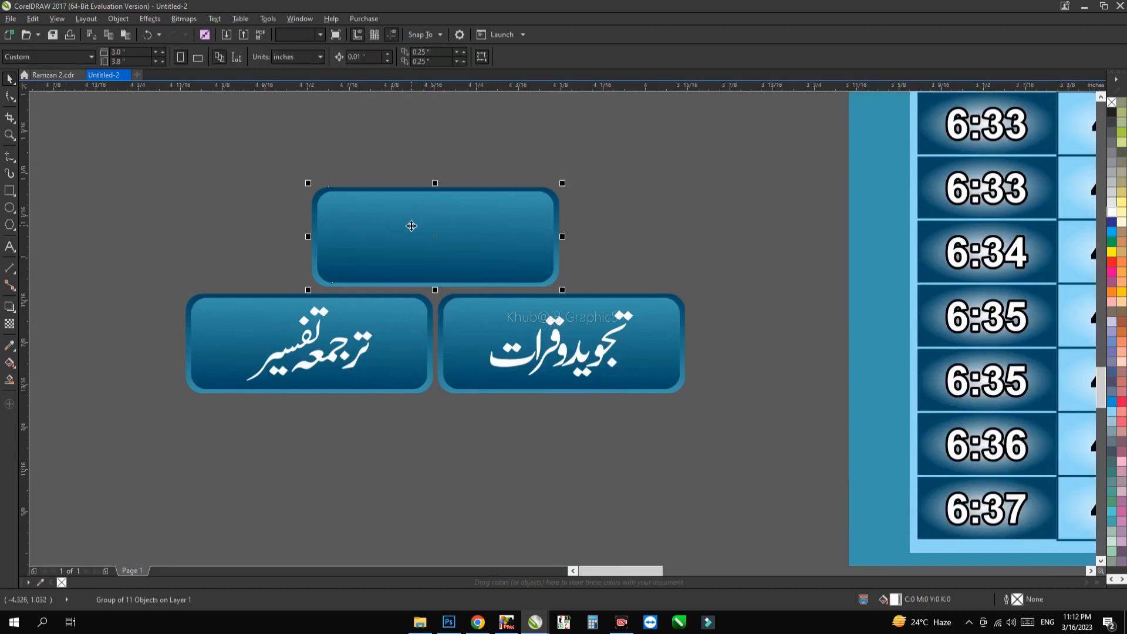
key("F11")
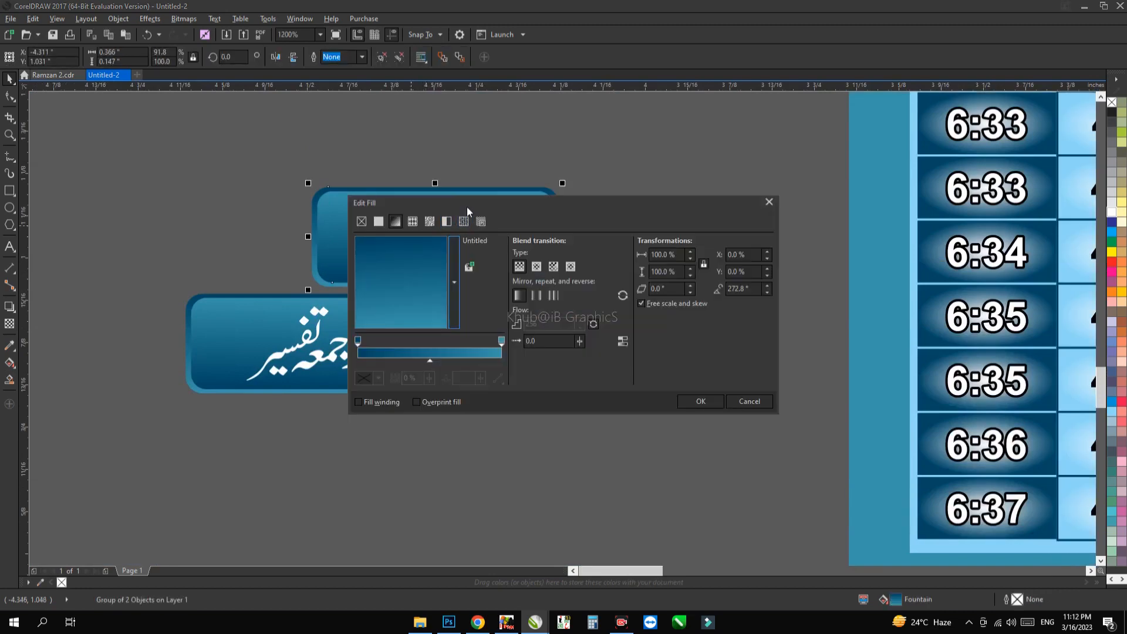
left_click_drag(466, 206, 725, 233)
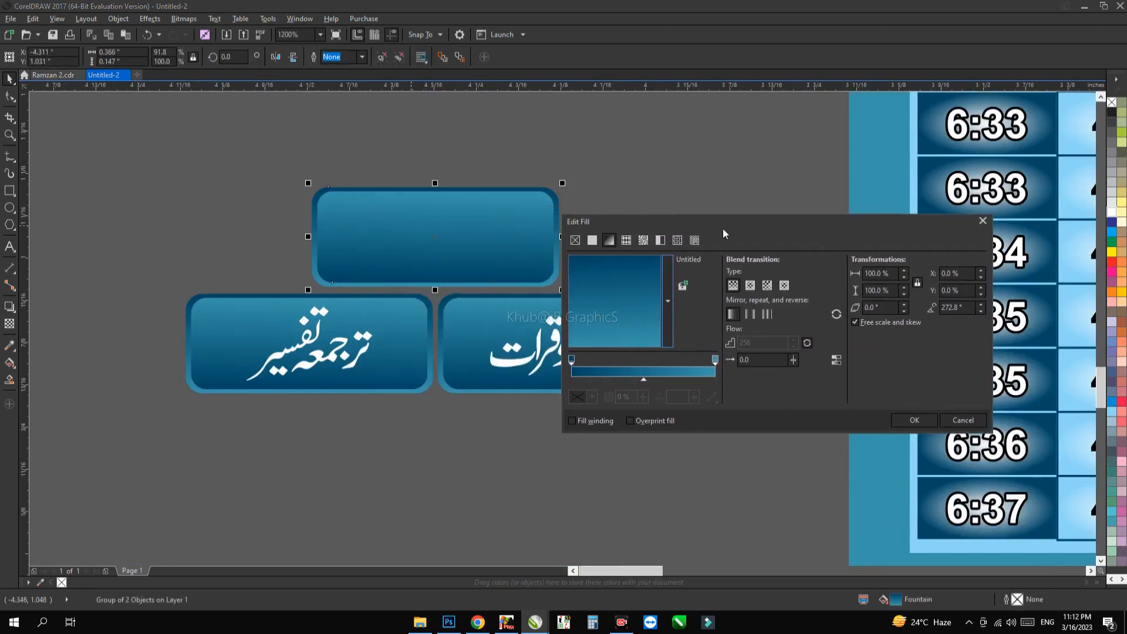
left_click(913, 420)
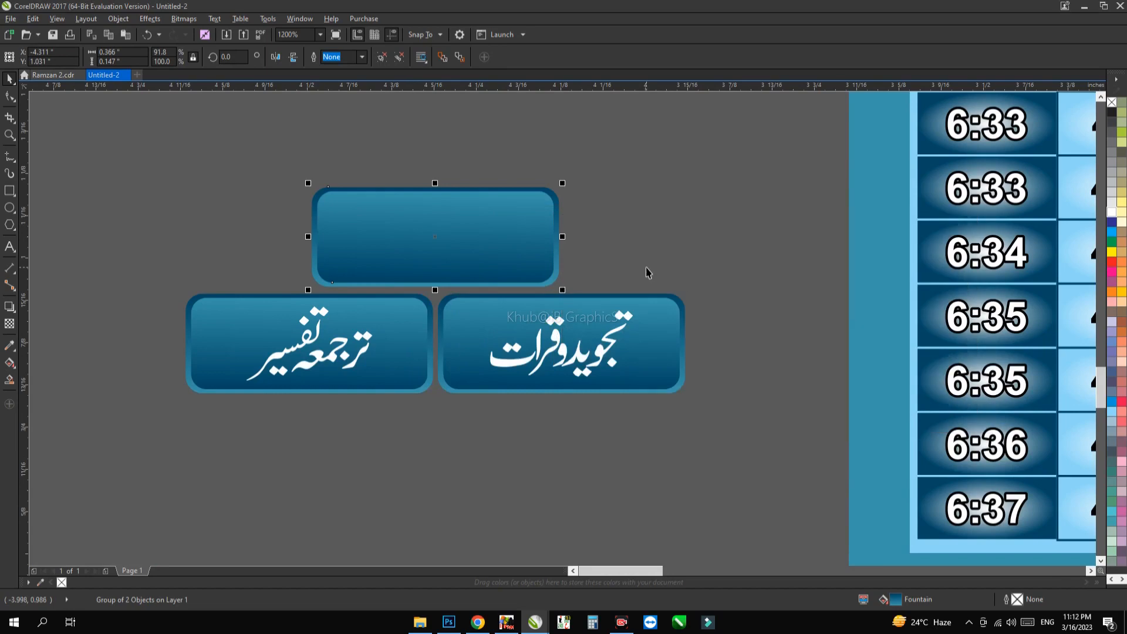
left_click(297, 61)
scroll(628, 208, "down", 1)
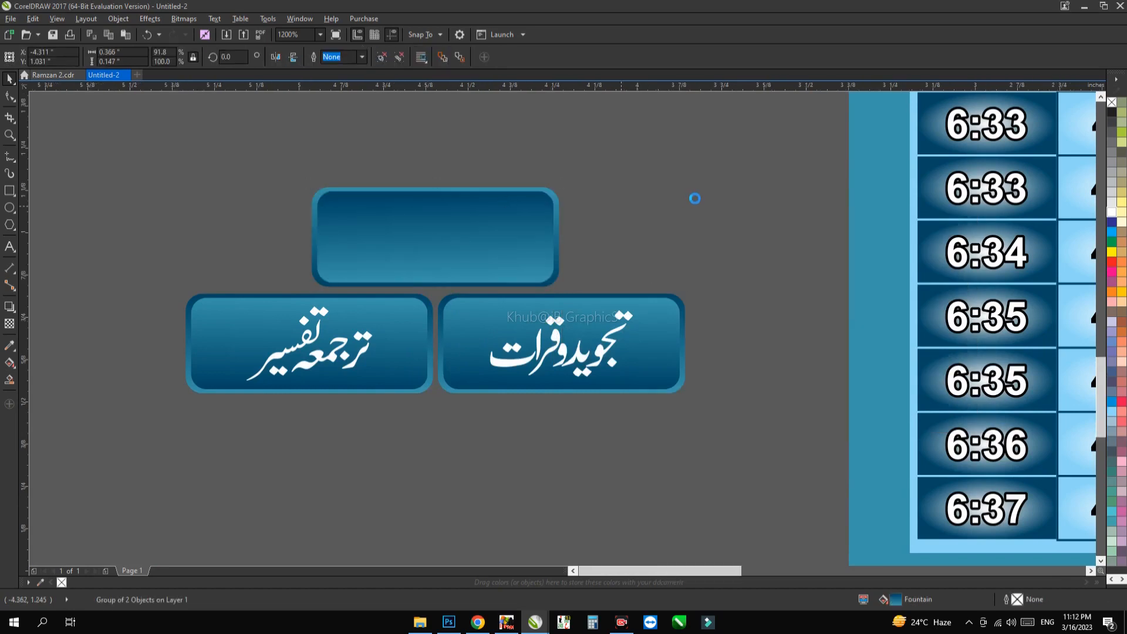
Step: Delete all three label buttons lying beside the left poster and clear the selection
left_click_drag(699, 182, 374, 362)
key("Delete")
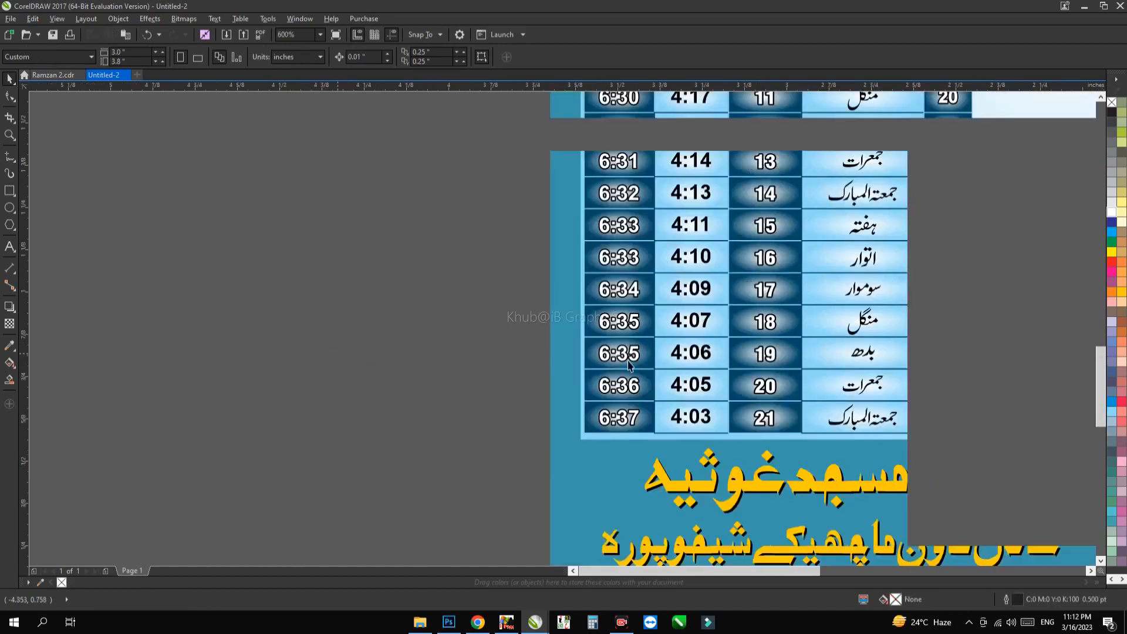
left_click(615, 347)
scroll(615, 347, "down", 1)
left_click(521, 349)
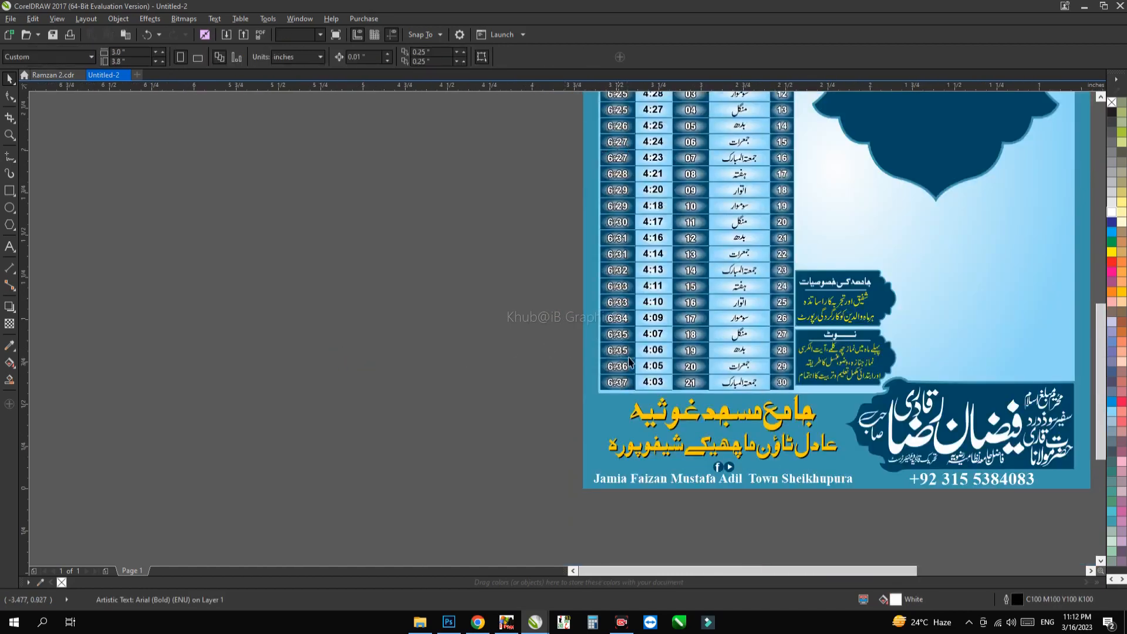
Step: Move the two dark blue note boxes off the left poster and stack them one above the other beside it
scroll(666, 364, "down", 1)
left_click(584, 306)
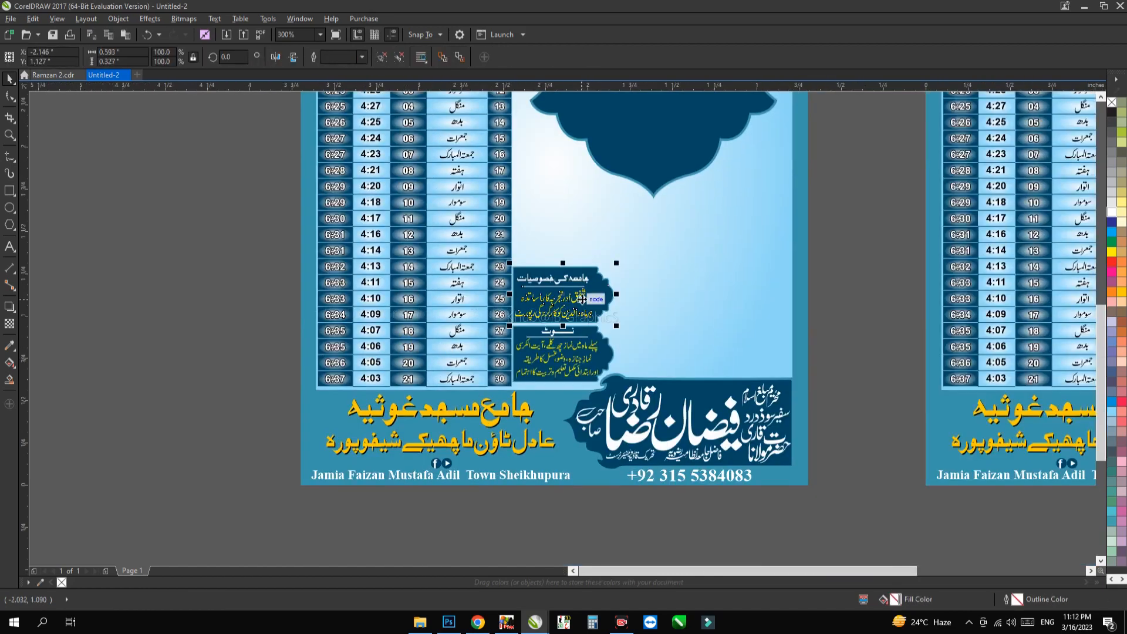
scroll(580, 300, "up", 1)
left_click(692, 336)
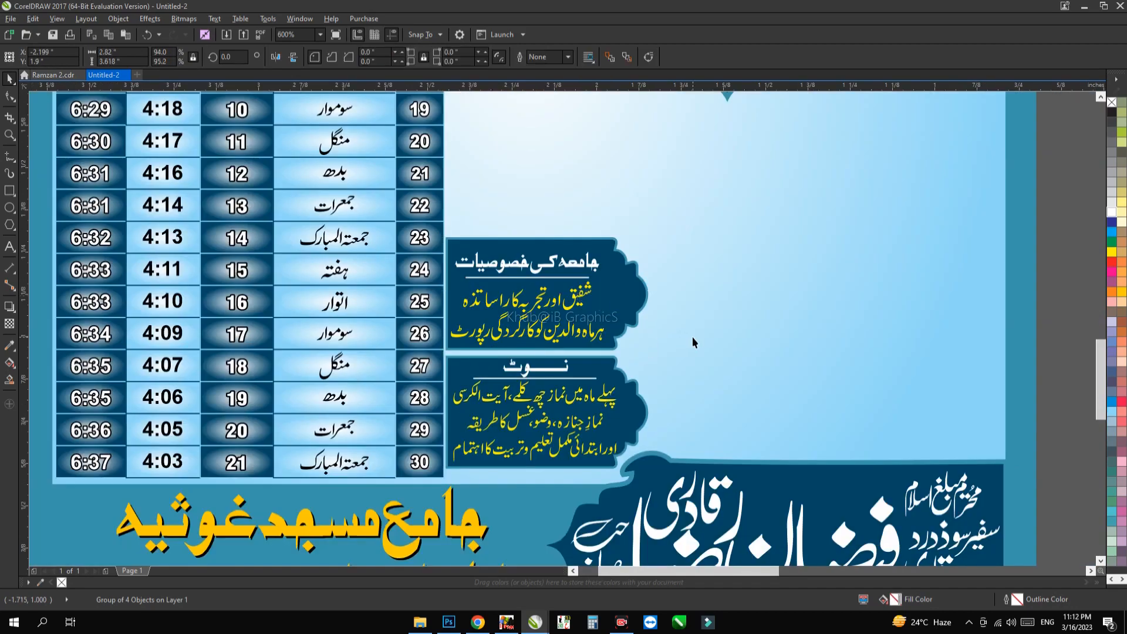
left_click(572, 297)
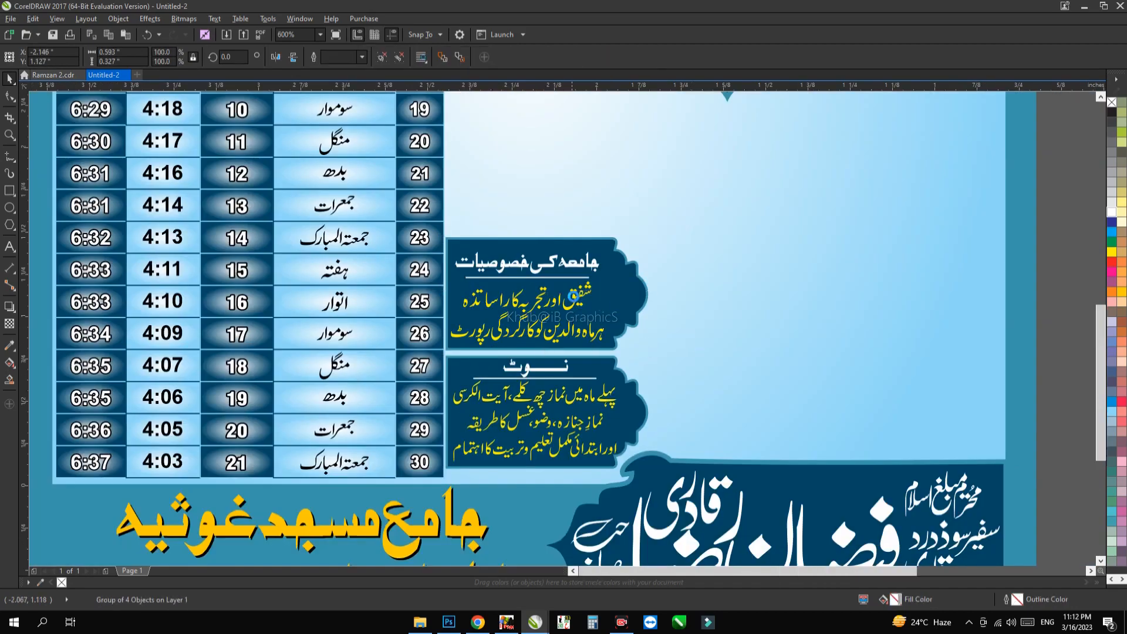
scroll(573, 298, "down", 1)
left_click_drag(573, 299, 491, 311)
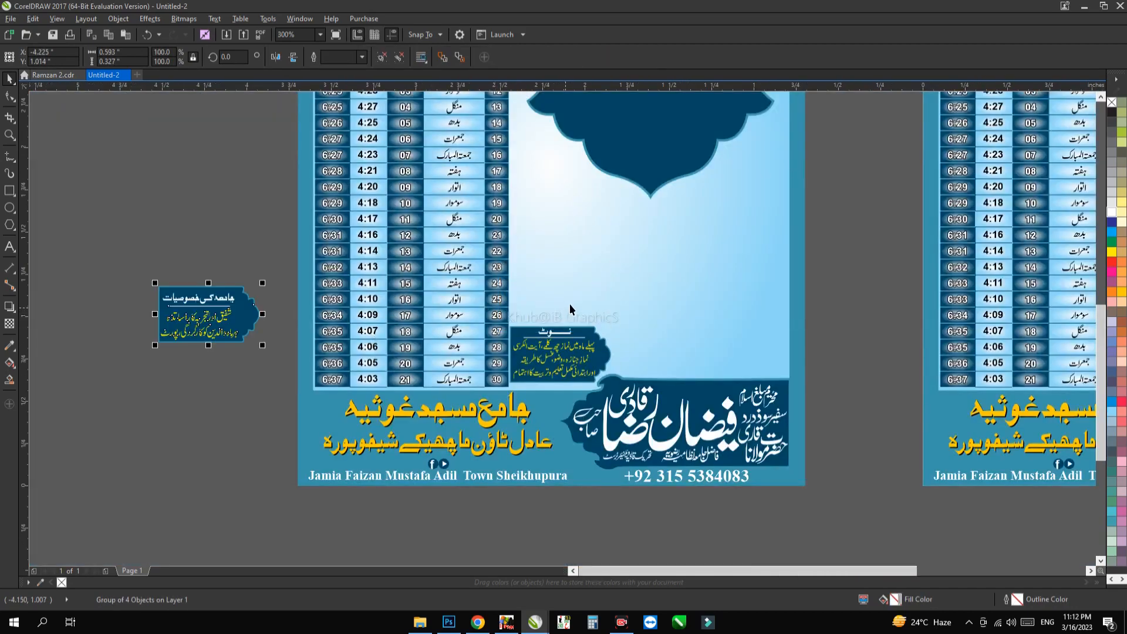
left_click(561, 348)
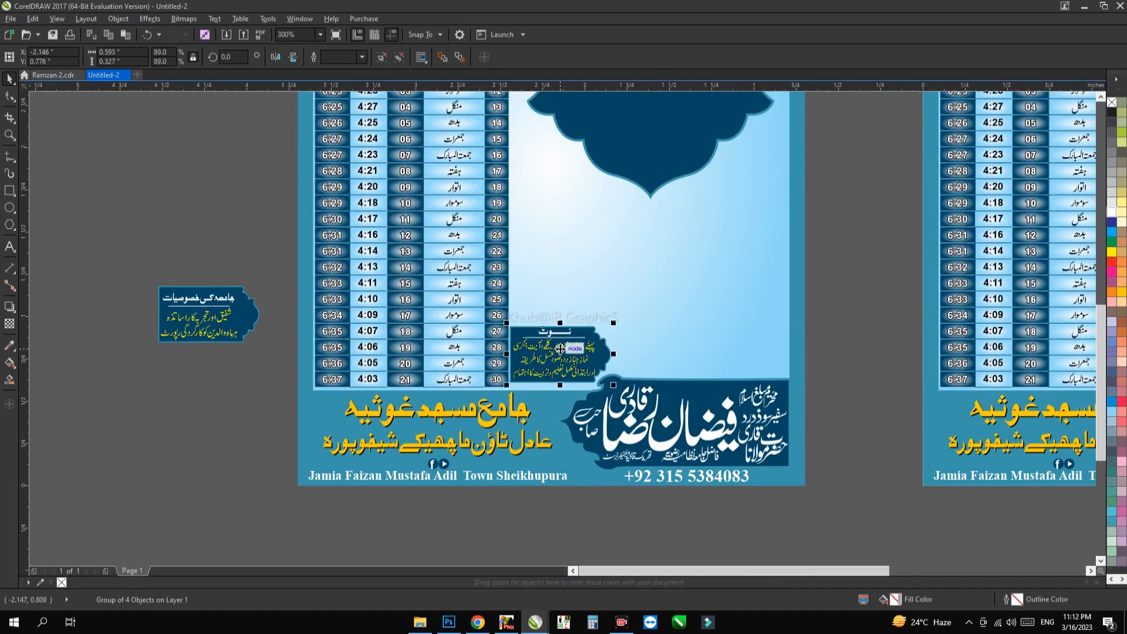
left_click_drag(560, 347, 213, 370)
left_click(200, 413)
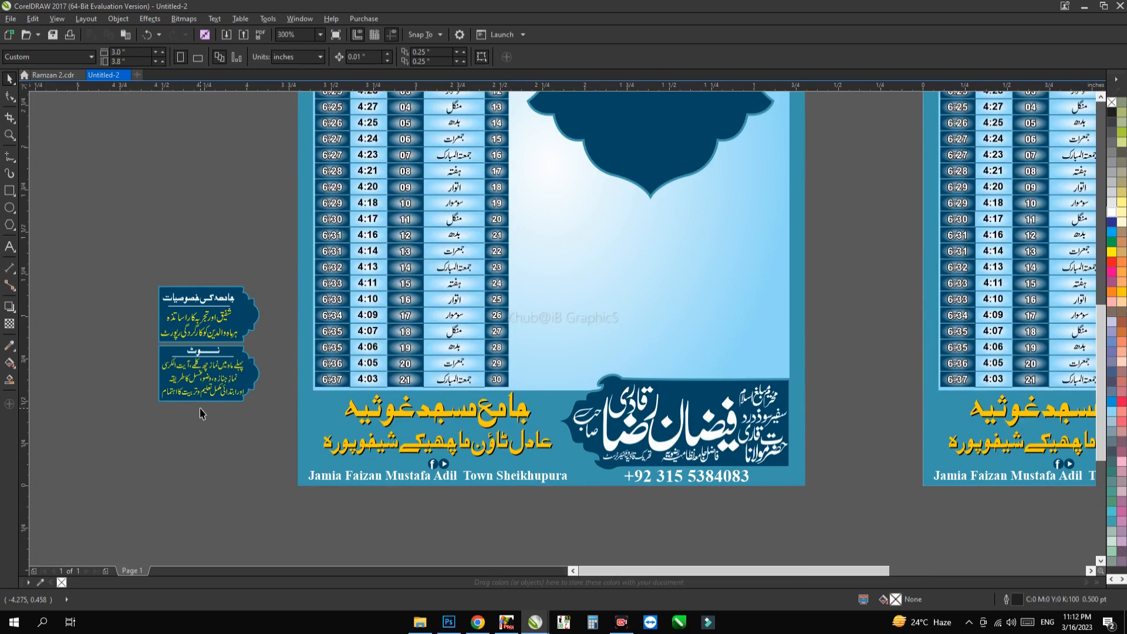
Step: Move the white calligraphic name below the left poster and place its dark blue ornamental backing shape beside it
left_click(638, 441)
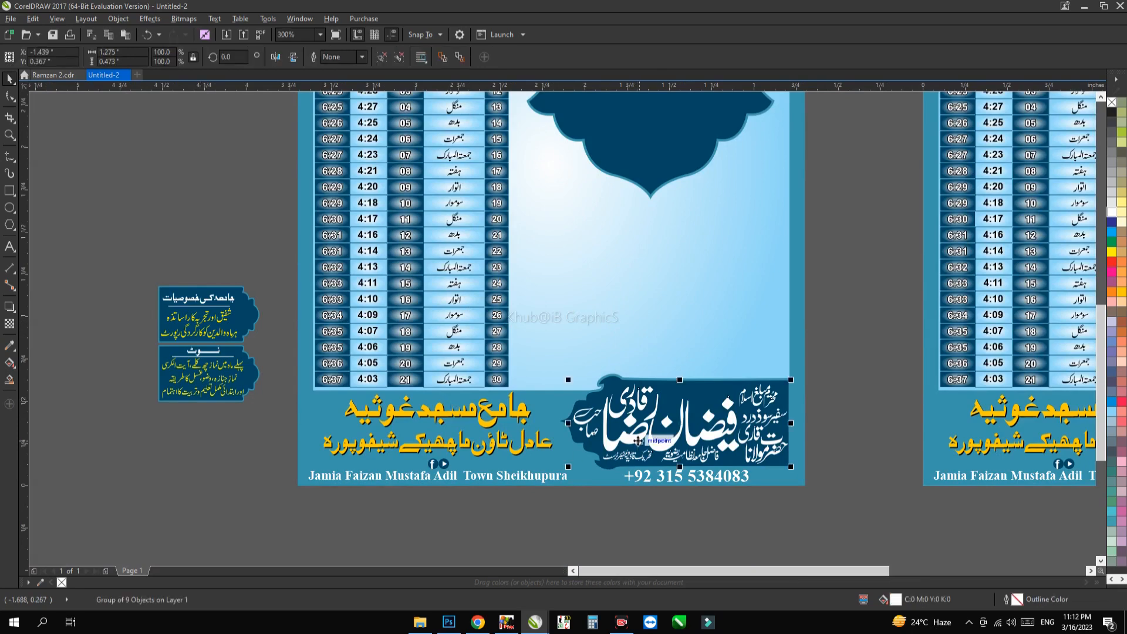
left_click_drag(638, 442, 628, 463)
left_click(653, 315)
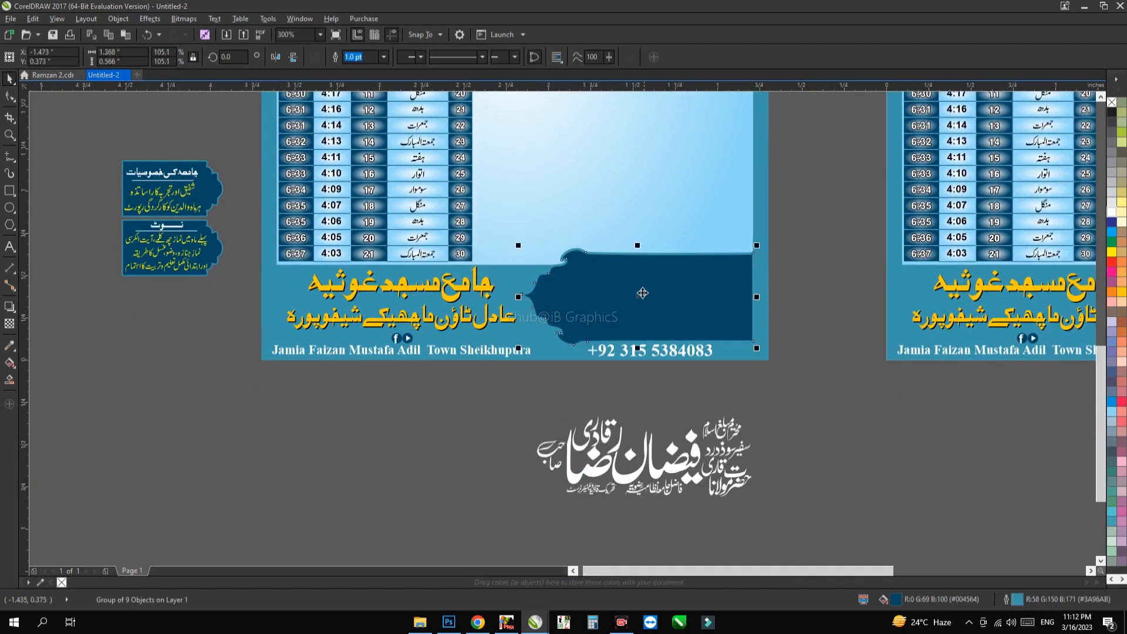
left_click_drag(644, 309, 296, 480)
scroll(229, 472, "up", 1)
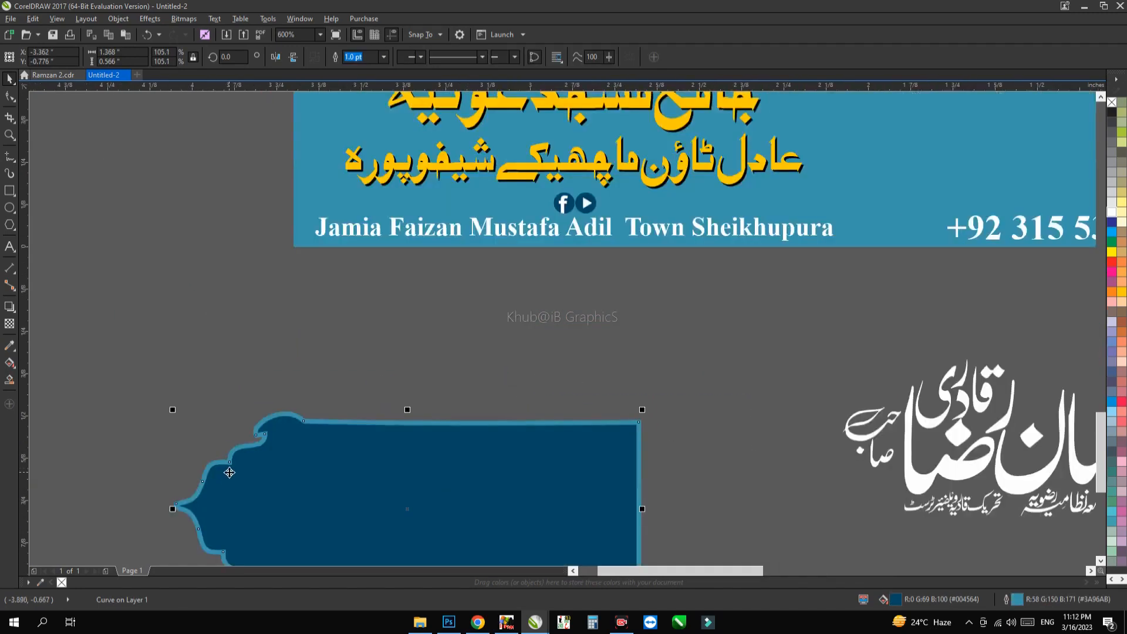
scroll(269, 455, "down", 2)
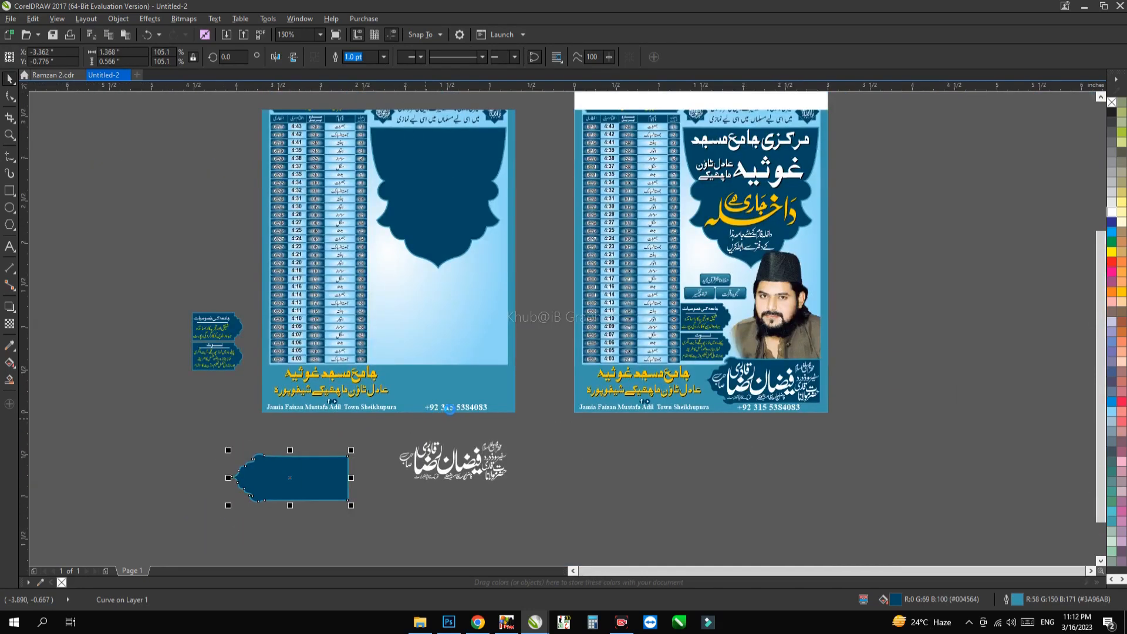
Step: Move the phone number, the English address line and the pair of social media icons below the left poster
scroll(450, 409, "up", 1)
left_click(466, 408)
left_click_drag(467, 407, 475, 462)
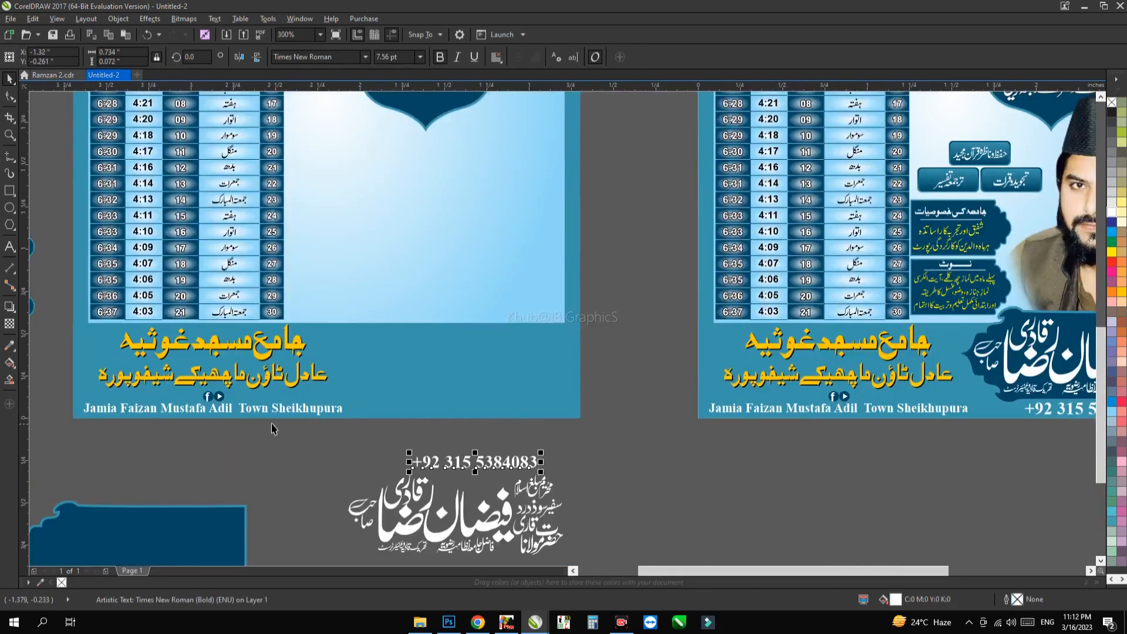
left_click_drag(267, 409, 168, 485)
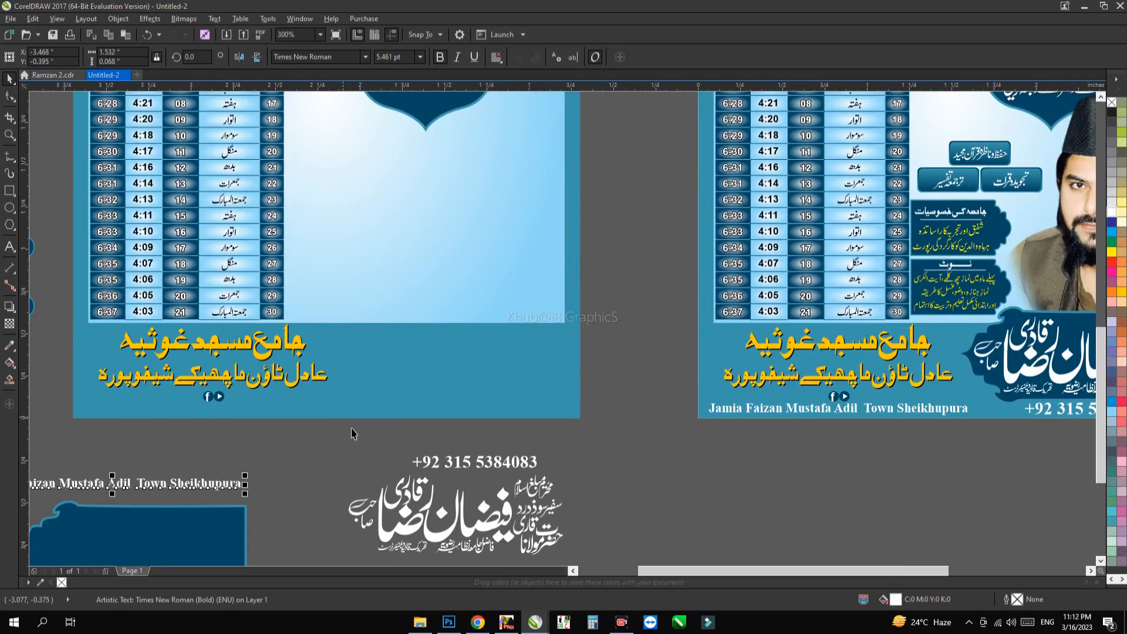
left_click(212, 396)
left_click_drag(212, 396, 208, 453)
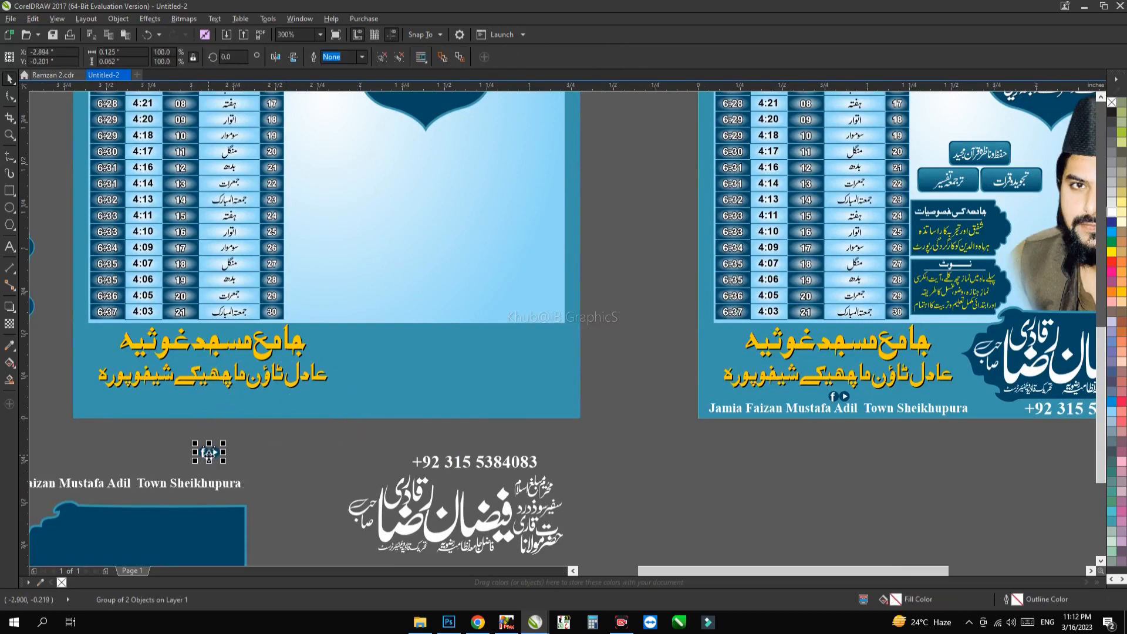
Step: Try the BombayBlackUnicode font on the letter f of the Facebook icon
scroll(209, 453, "up", 1)
scroll(208, 453, "up", 1)
left_click(188, 446, "ctrl")
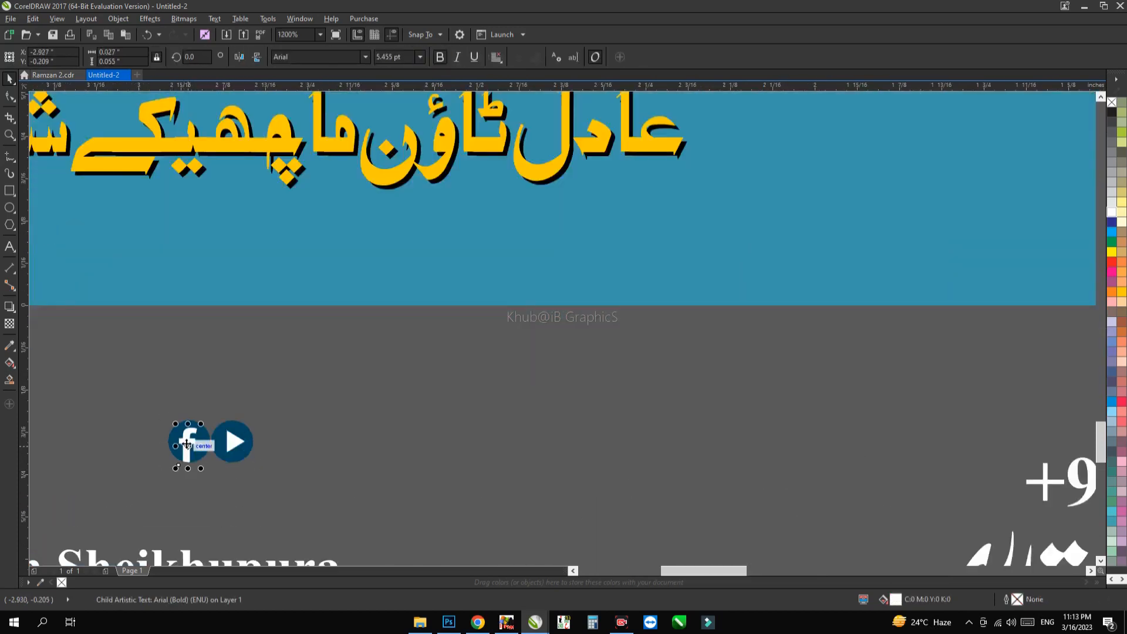
scroll(197, 451, "up", 1)
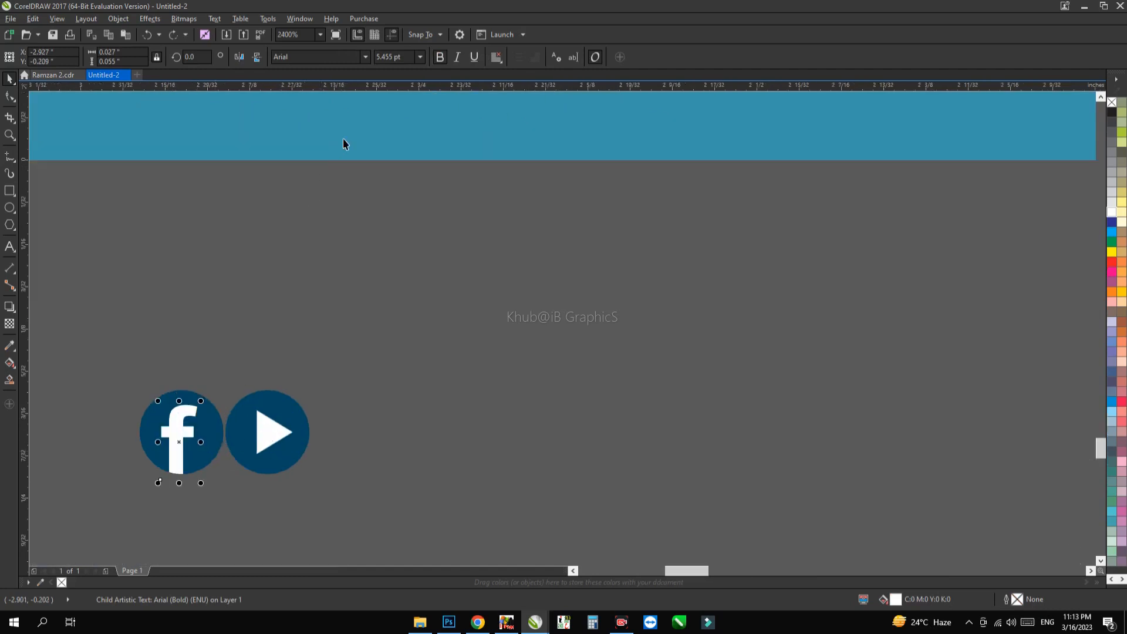
left_click(367, 58)
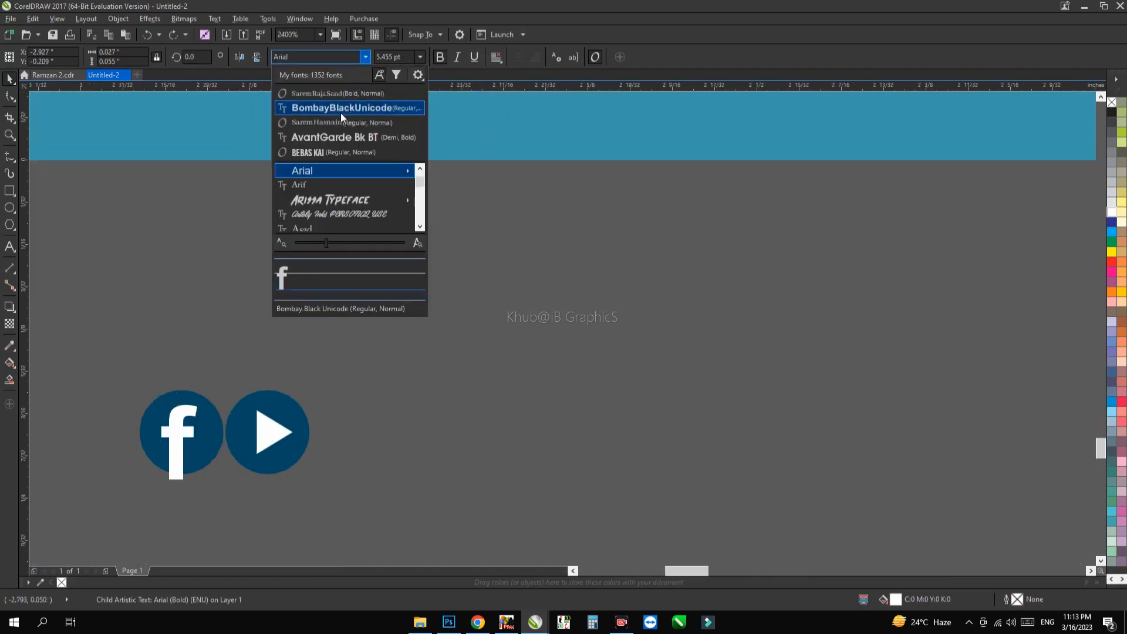
left_click(341, 109)
scroll(322, 250, "down", 1)
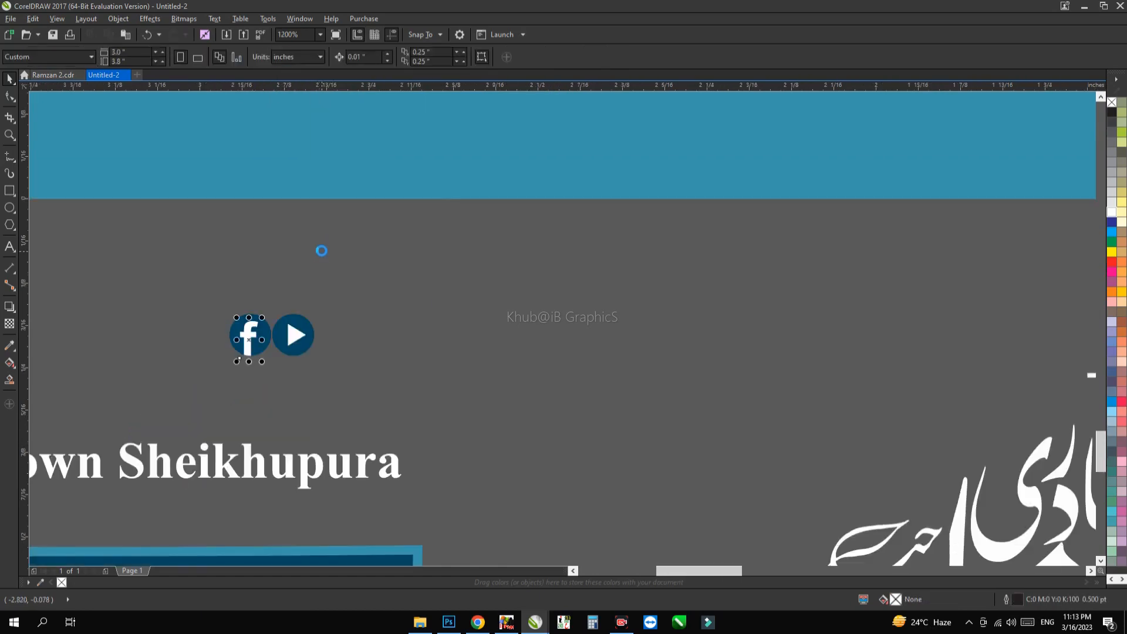
Step: Move the yellow two-line mosque heading from the left poster's lower band to the empty area beside the poster
scroll(345, 272, "down", 1)
left_click_drag(384, 270, 391, 480)
left_click(382, 368)
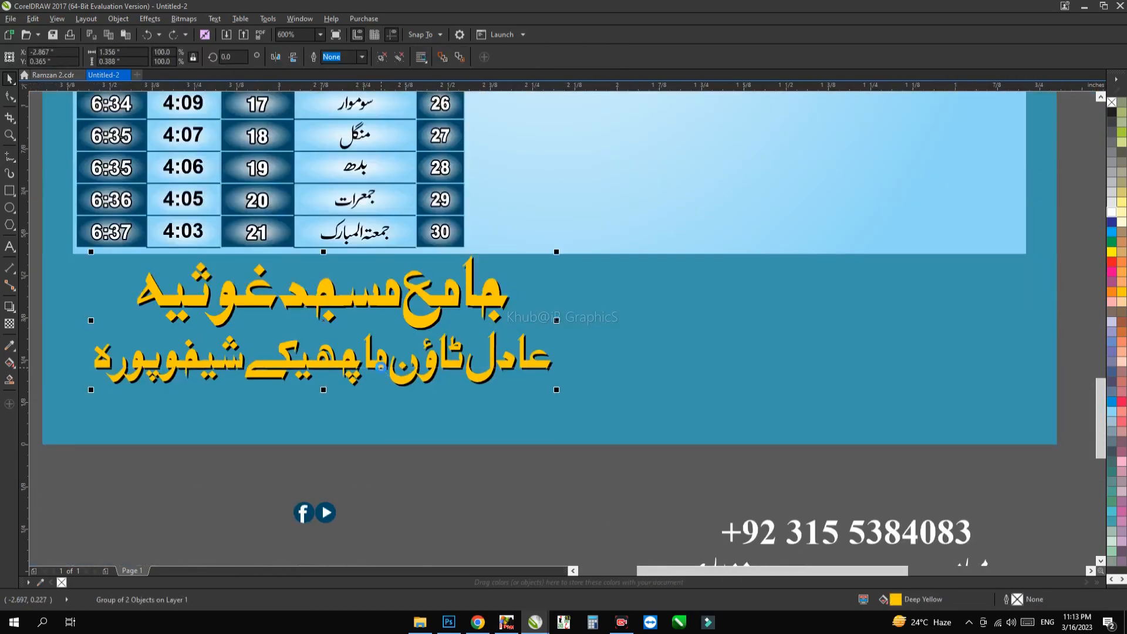
scroll(381, 367, "down", 1)
left_click_drag(381, 368, 120, 431)
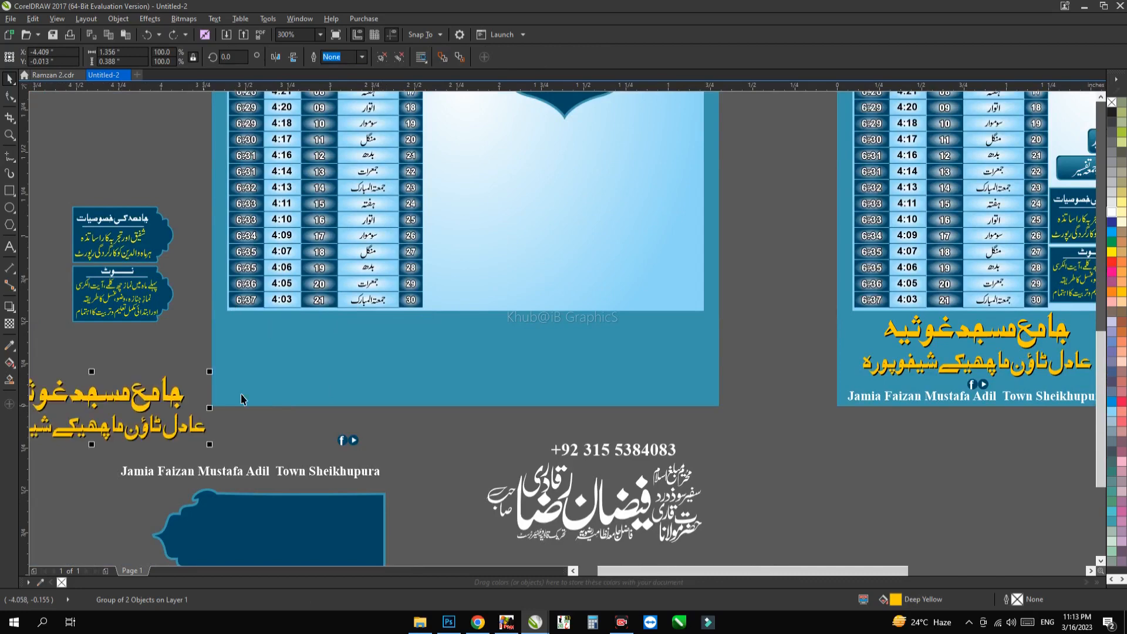
Step: Try moving the blue lower band and the gradient background out of the left poster, and undo both moves
left_click_drag(448, 345, 507, 401)
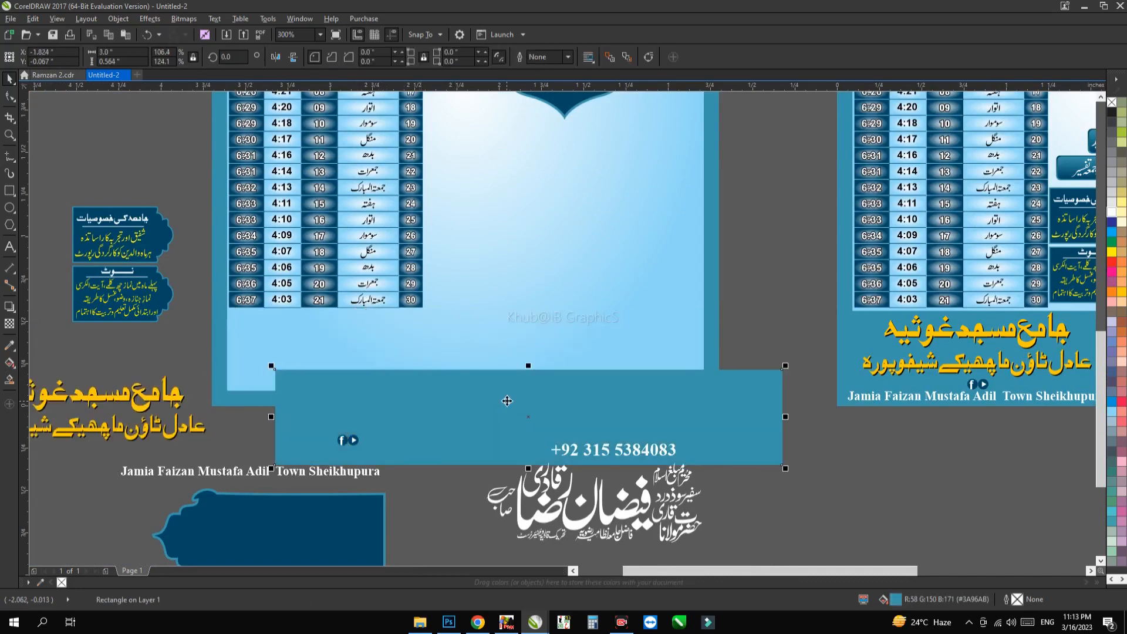
left_click_drag(668, 303, 506, 306)
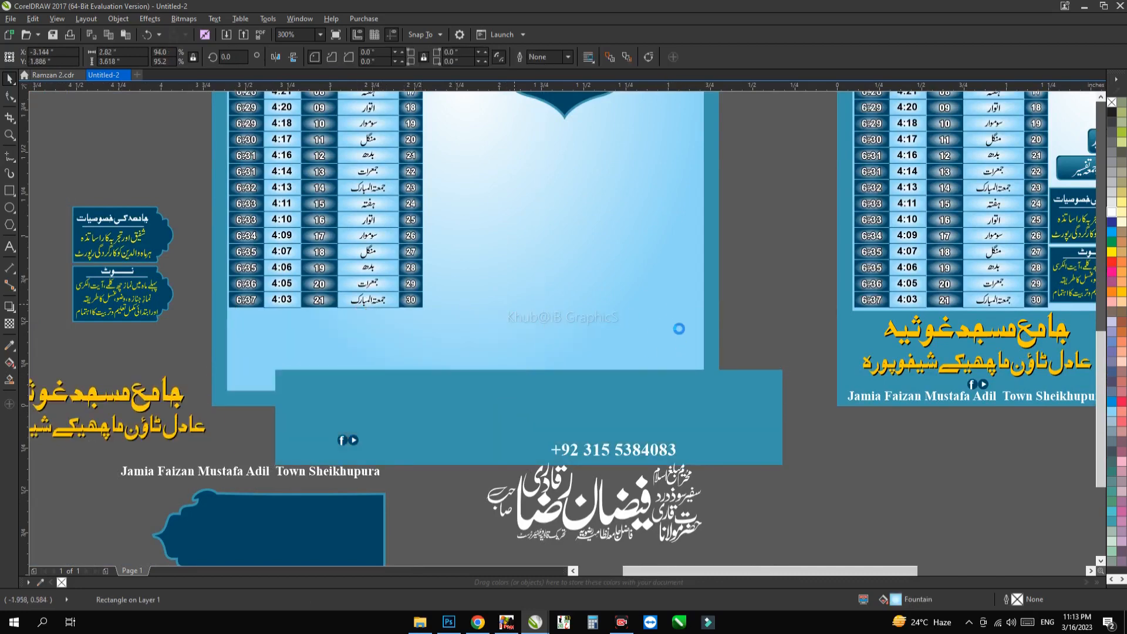
key("ctrl+z")
key("ctrl+z")
Step: Move the large dark blue ornamental panel off the left poster into the empty area beside it
scroll(640, 276, "down", 1)
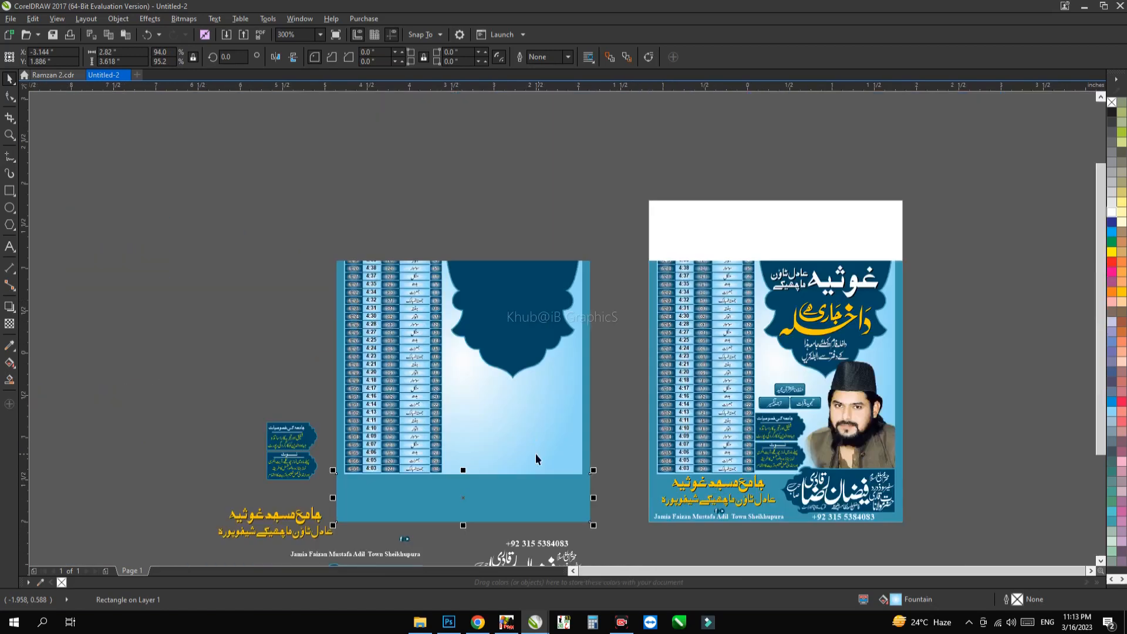
left_click_drag(513, 307, 192, 306)
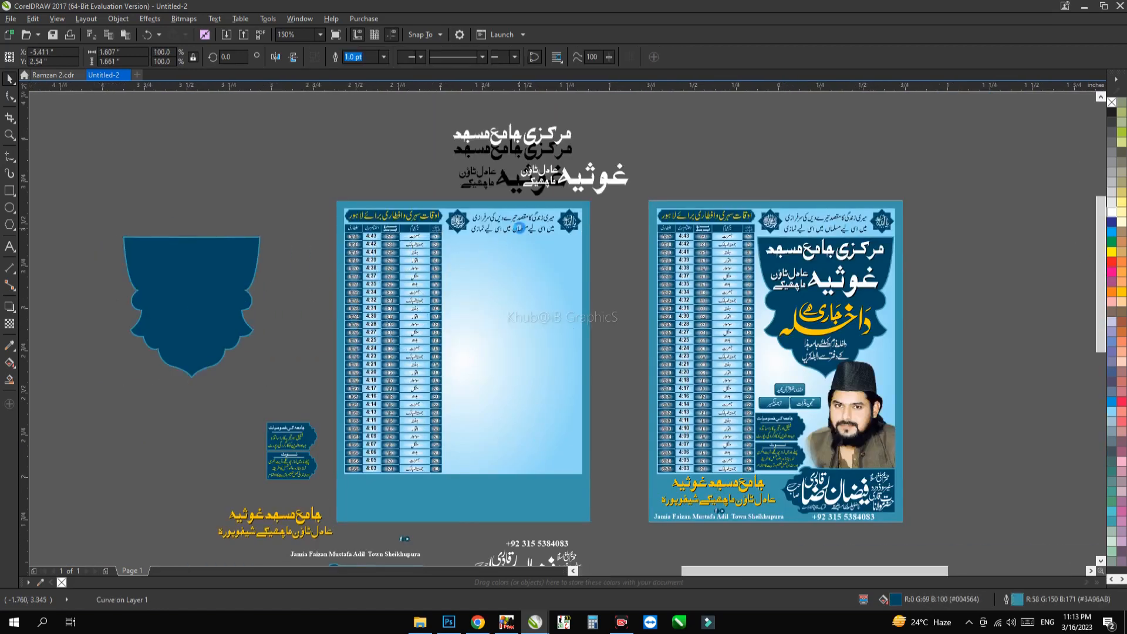
Step: Examine the fountain fill settings of the left poster's gradient background, discard any changes and clear the selection
scroll(507, 276, "up", 1)
left_click(508, 284)
scroll(511, 281, "down", 1)
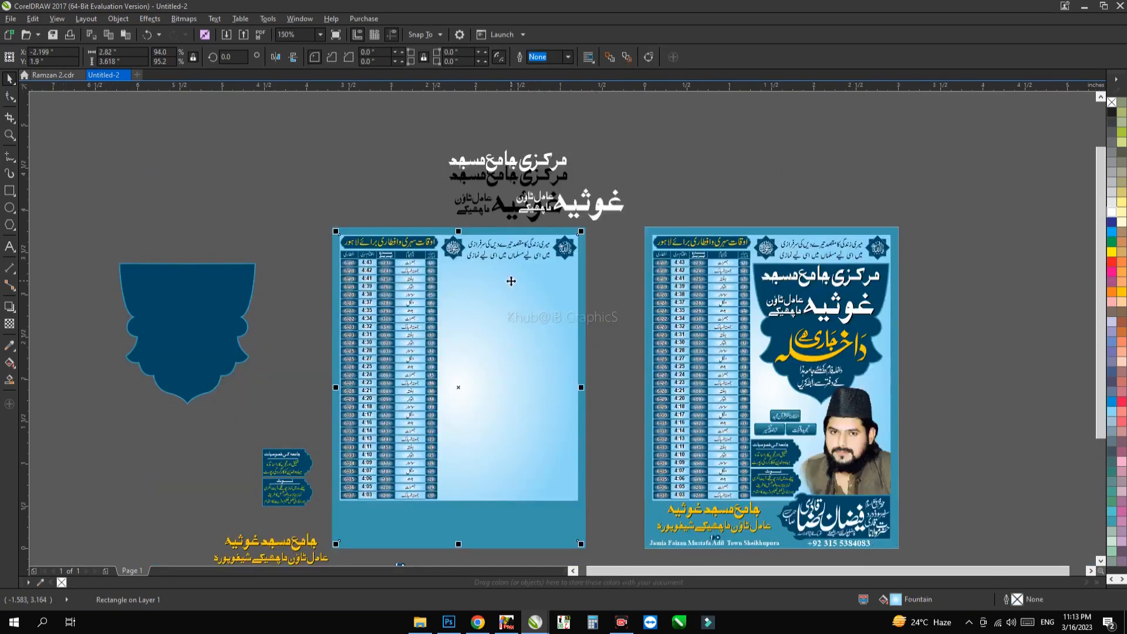
key("F11")
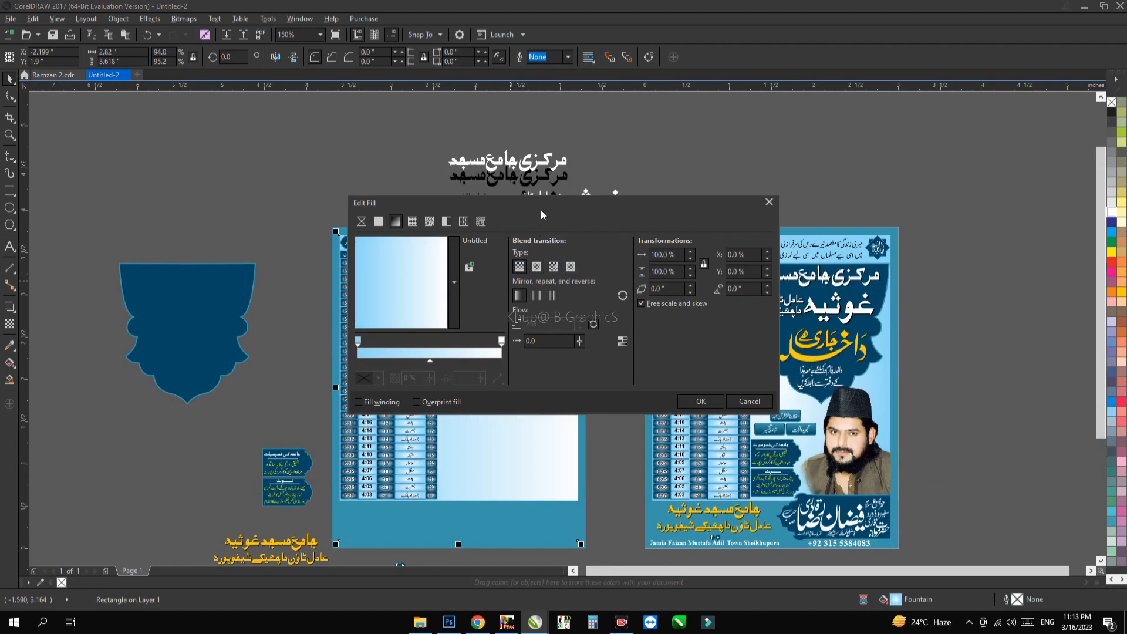
left_click_drag(540, 209, 801, 260)
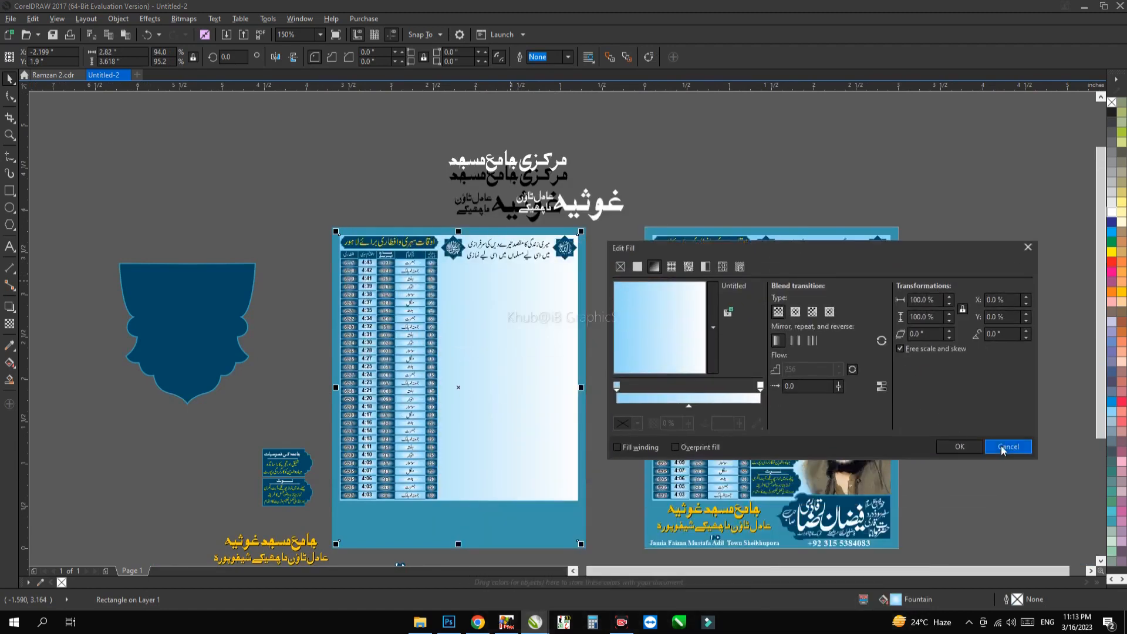
left_click(1007, 448)
key("Escape")
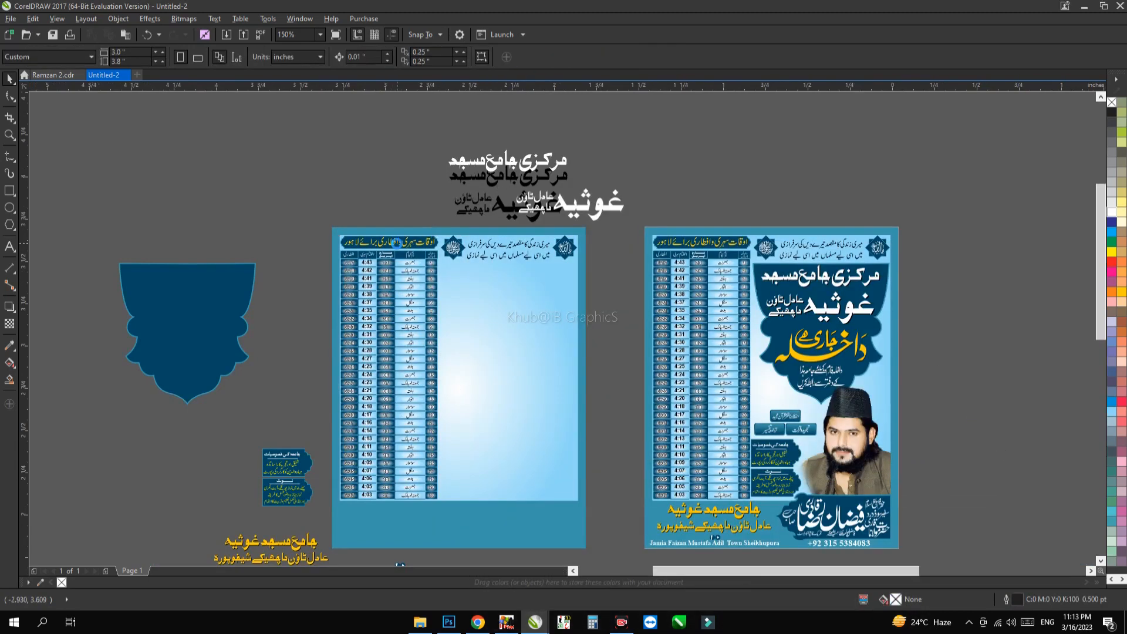
Step: Scale the yellow heading text on the timetable's title banner to 94.7% and clear the selection
scroll(398, 246, "up", 3)
left_click(385, 230)
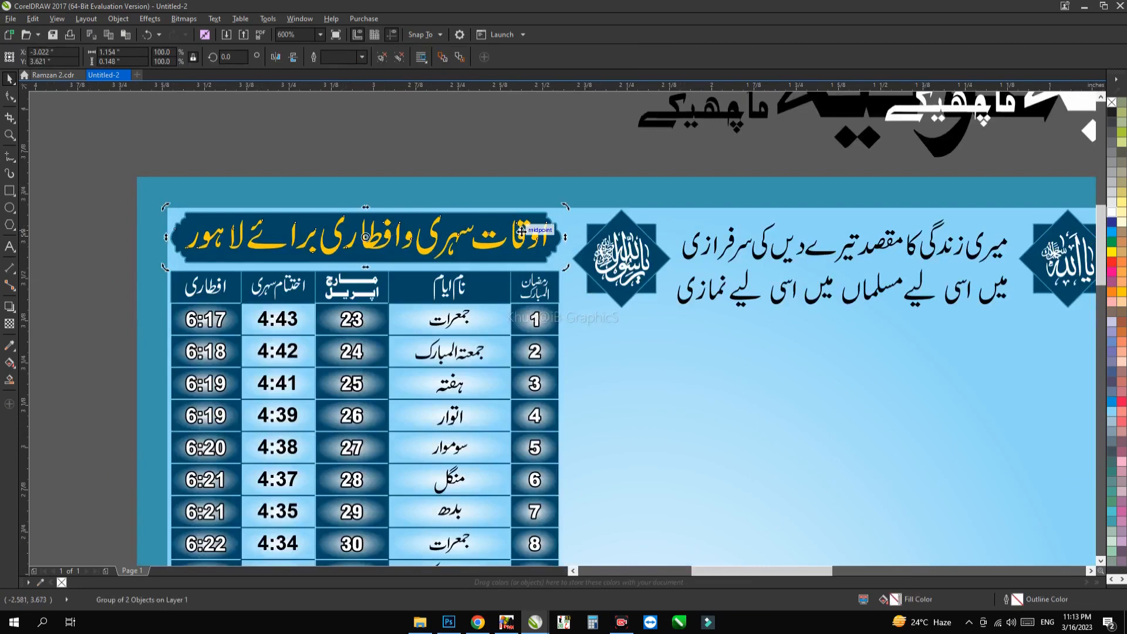
scroll(568, 212, "up", 1)
left_click_drag(552, 203, 529, 203)
key("ctrl+z")
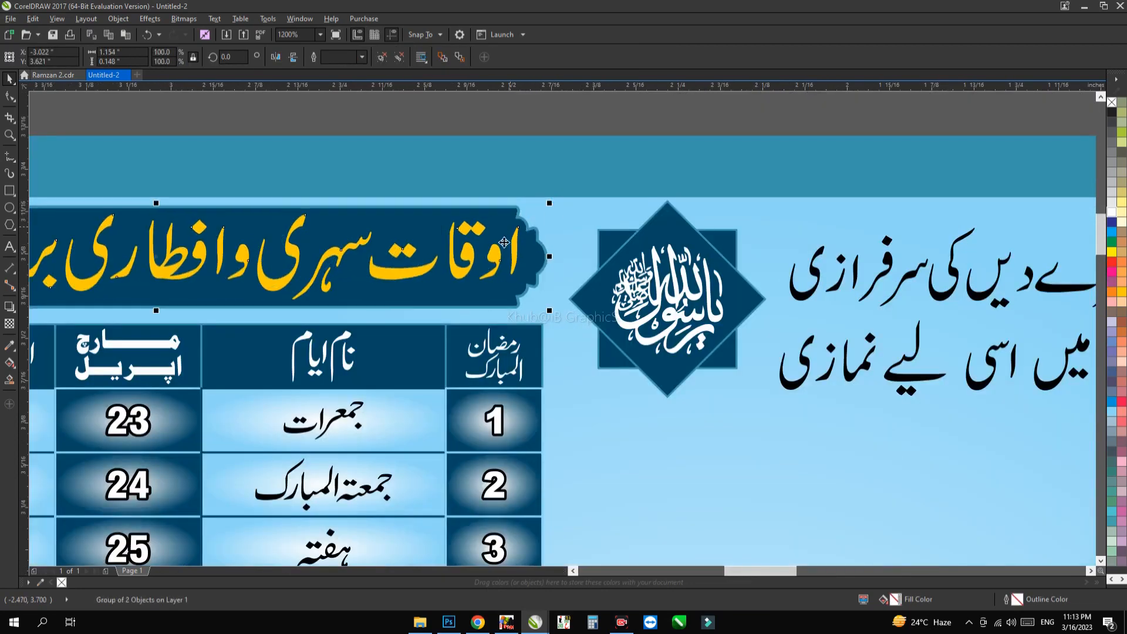
left_click(515, 248, "ctrl")
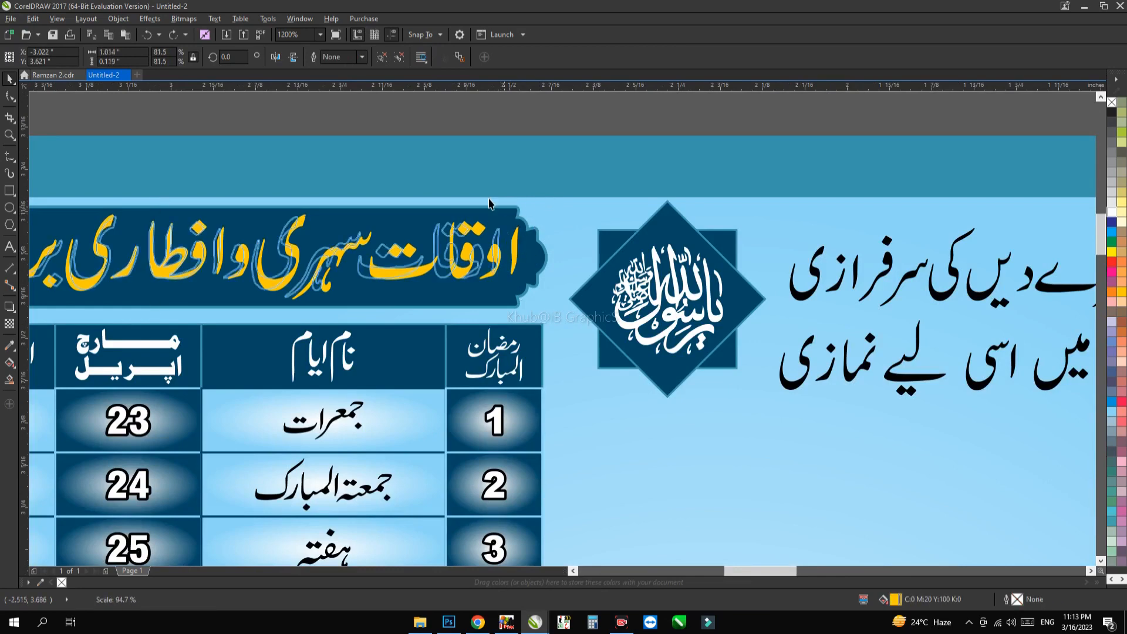
scroll(453, 173, "down", 1)
key("Escape")
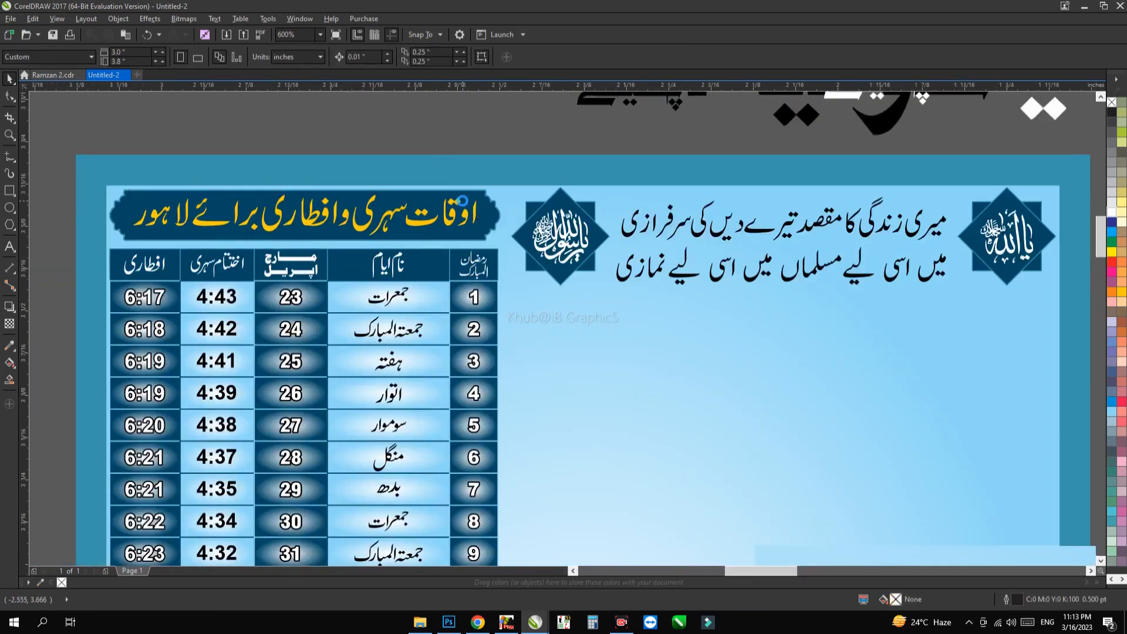
Step: Ungroup the timetable's title banner and move its yellow heading text up above the left poster
scroll(461, 200, "up", 1)
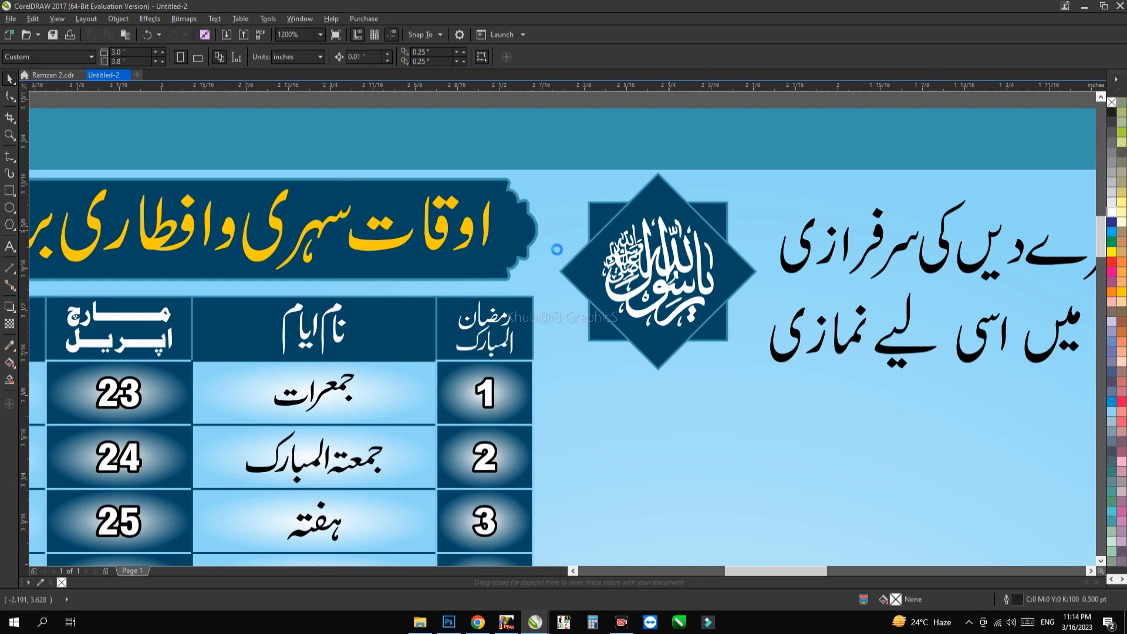
scroll(686, 277, "down", 2)
left_click_drag(397, 259, 449, 220)
left_click(474, 299)
key("ctrl+z")
key("ctrl+u")
left_click(423, 210)
left_click_drag(432, 243, 410, 165)
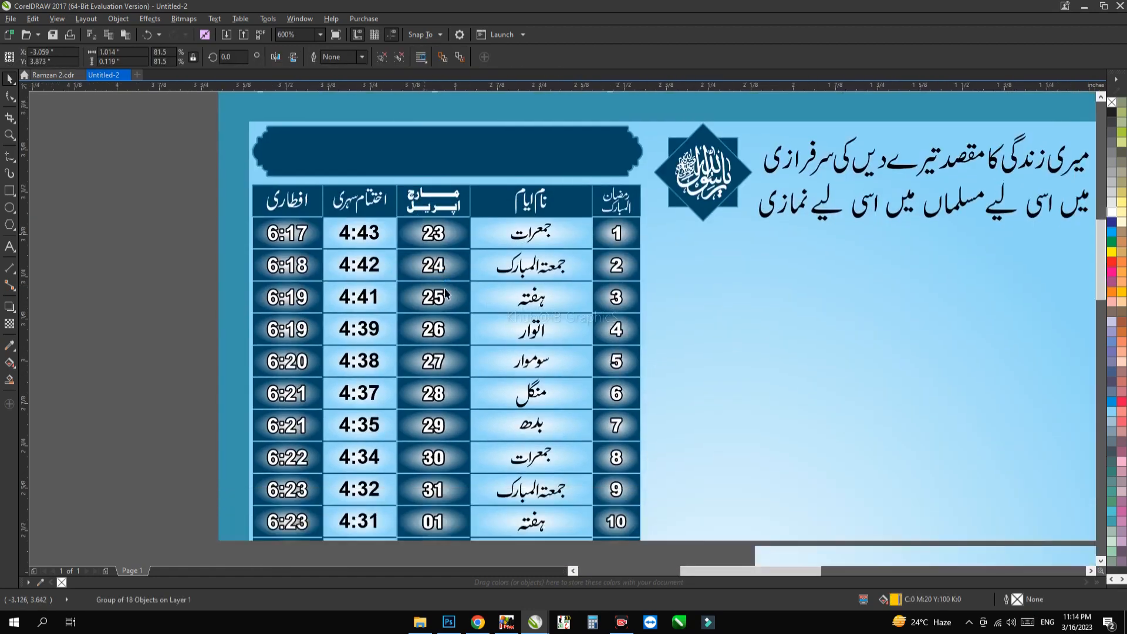
Step: Open the left timetable's Iftari times column as editable text to check how it is built, and clear the selection
left_click(433, 237, "ctrl")
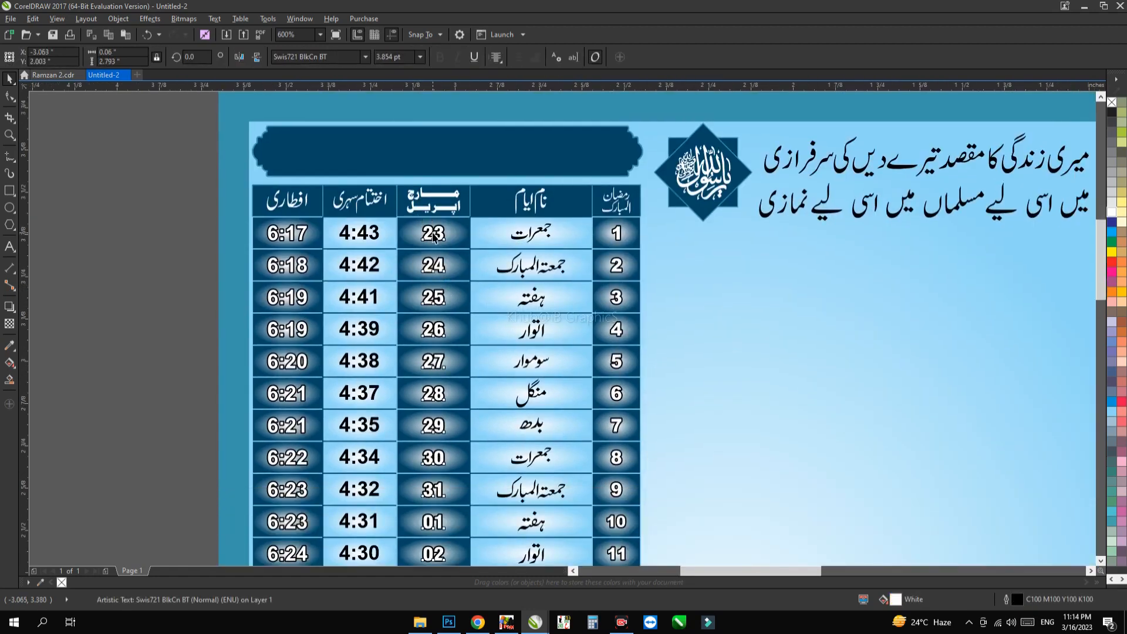
left_click(289, 230, "ctrl")
double_click(290, 230)
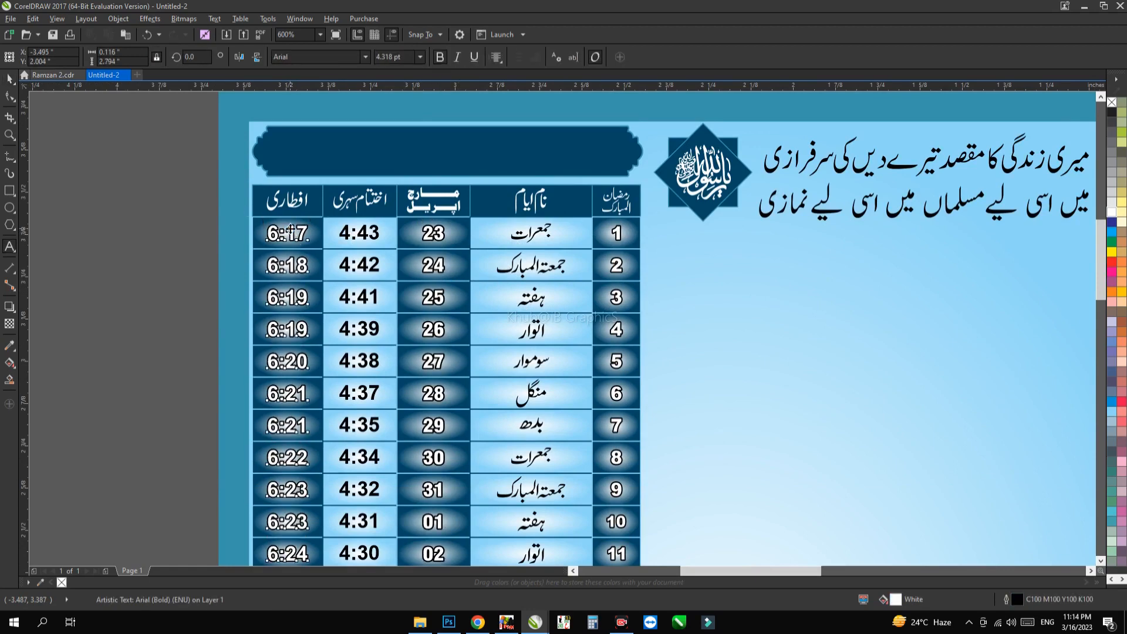
left_click_drag(278, 233, 322, 272)
left_click(208, 259)
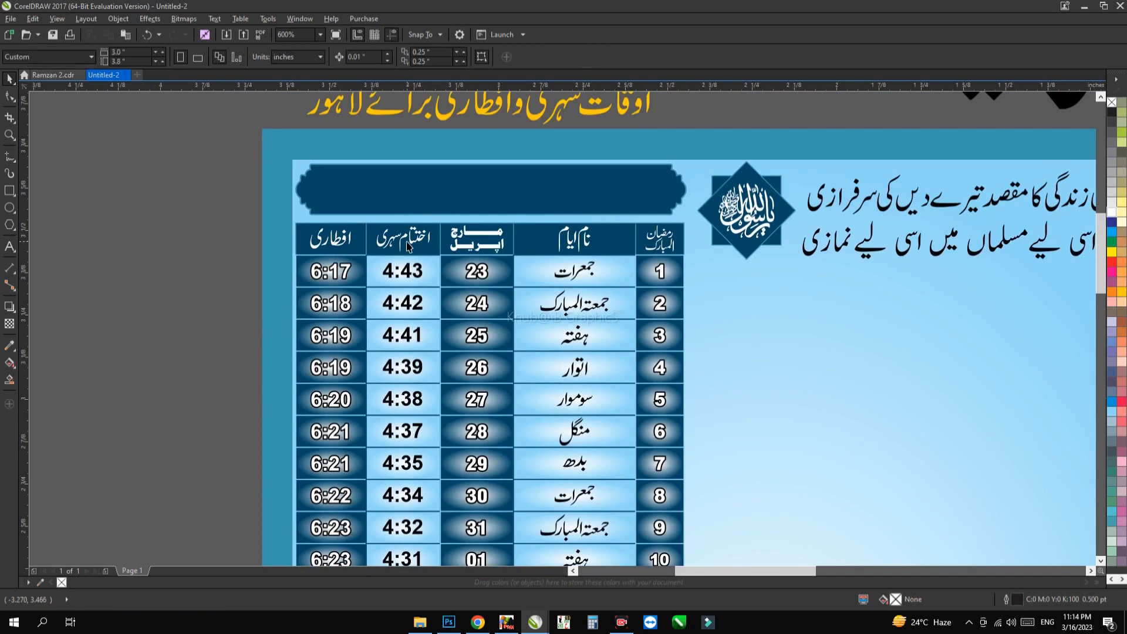
Step: Examine the left poster's timetable from its column headings down to row 30 and the area below it
scroll(407, 242, "up", 1)
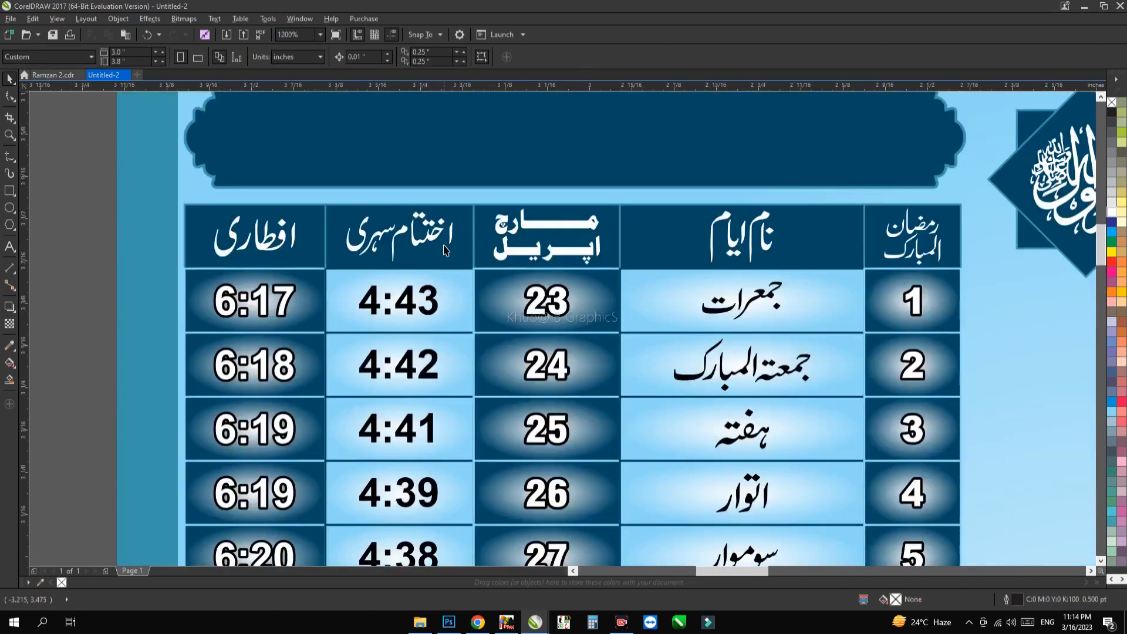
scroll(445, 251, "down", 1)
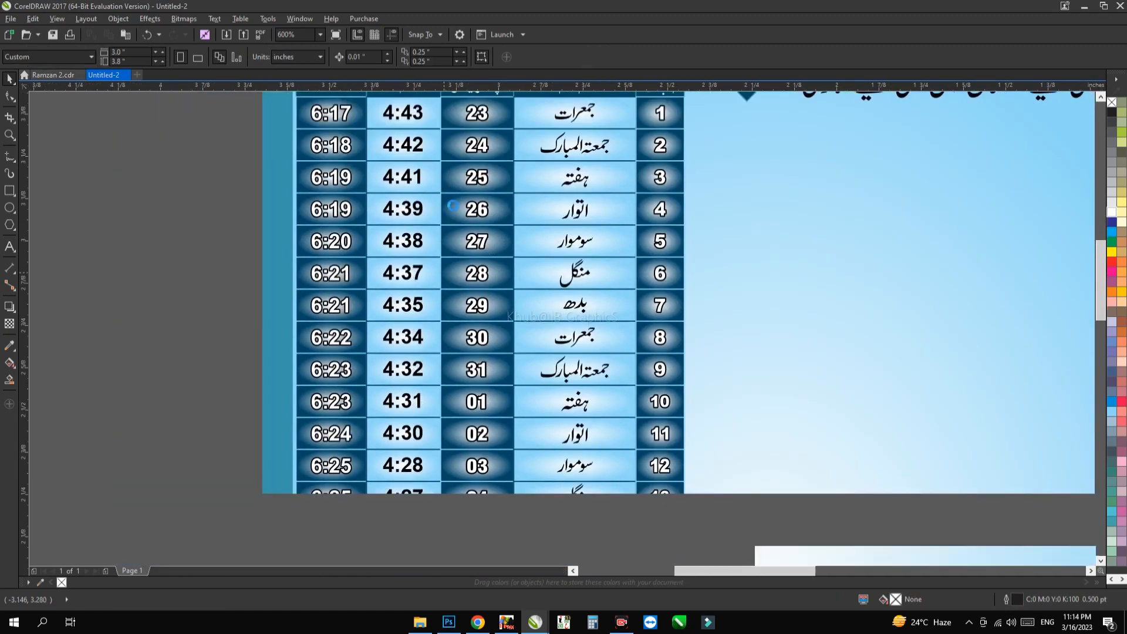
scroll(453, 317, "down", 1)
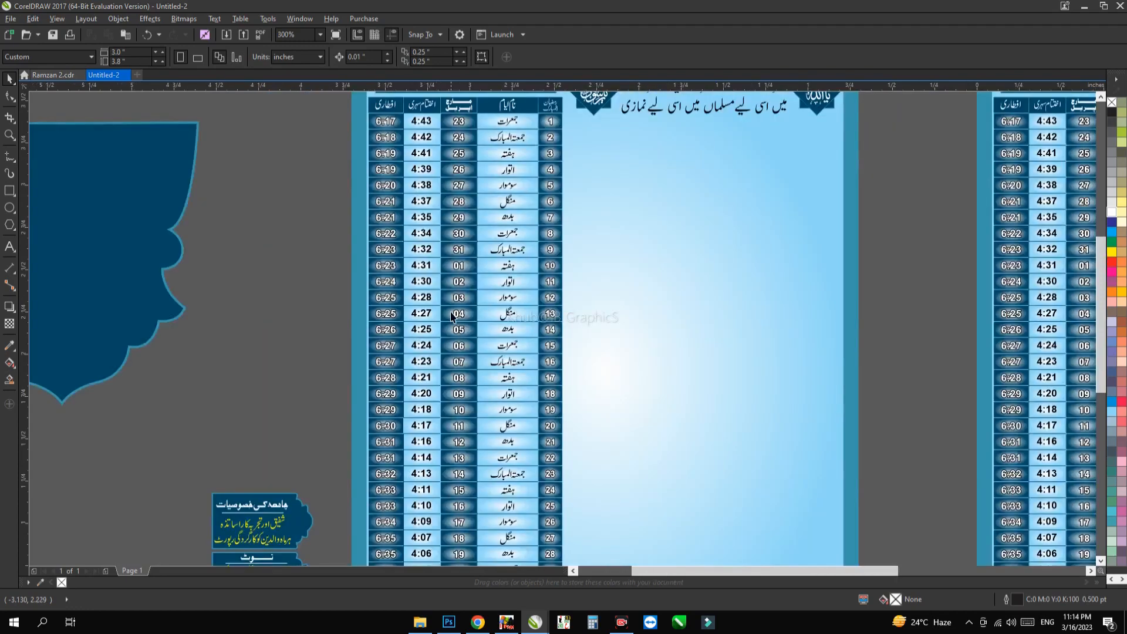
left_click_drag(448, 326, 376, 231)
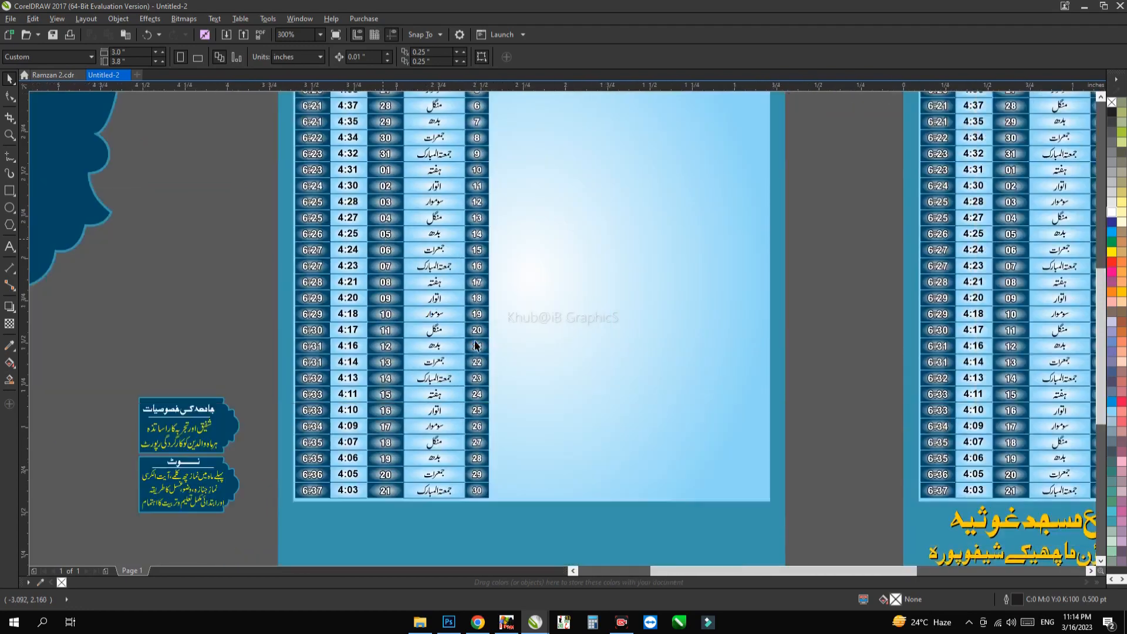
left_click_drag(486, 370, 474, 271)
scroll(486, 320, "down", 1)
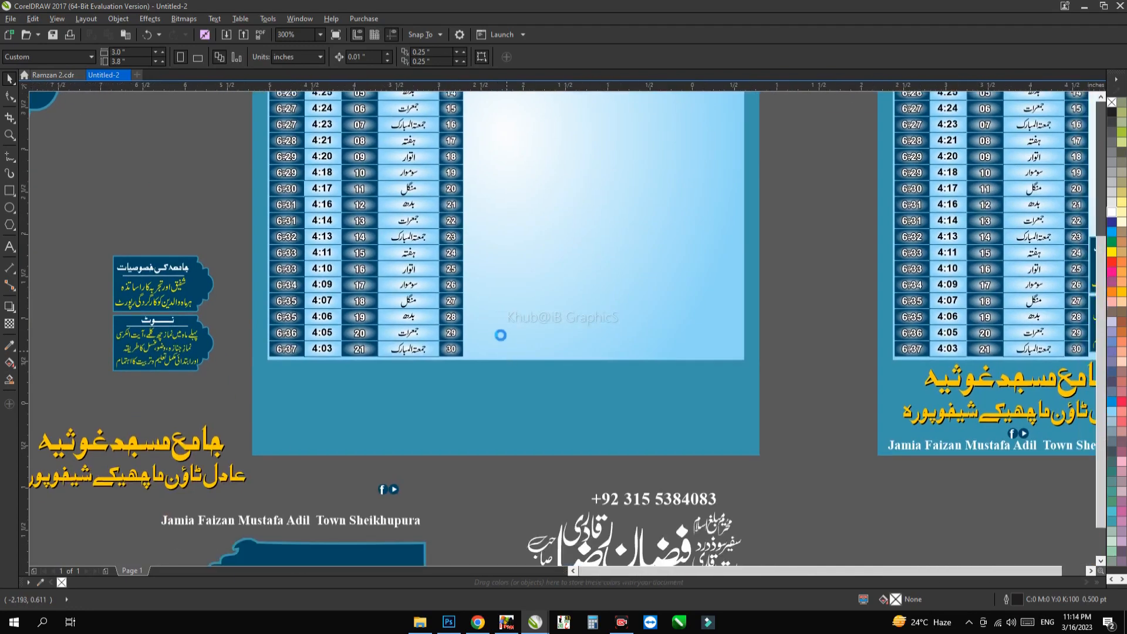
scroll(541, 353, "down", 1)
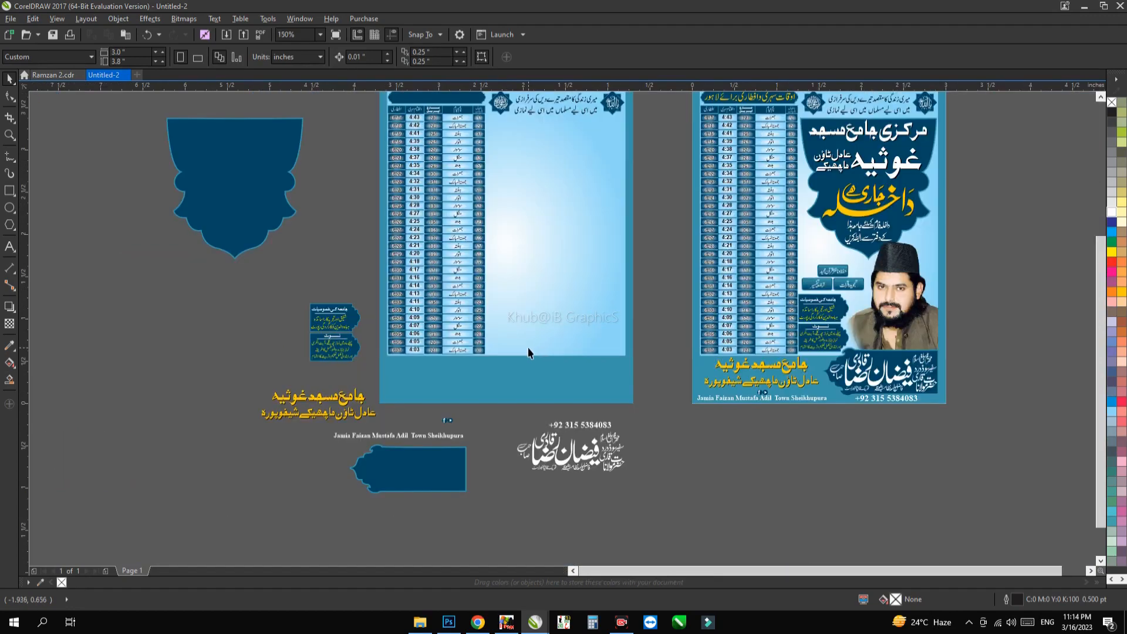
Step: Examine the two star-shaped calligraphy emblems and the two-line black verse at the head of the left poster
left_click_drag(629, 289, 554, 444)
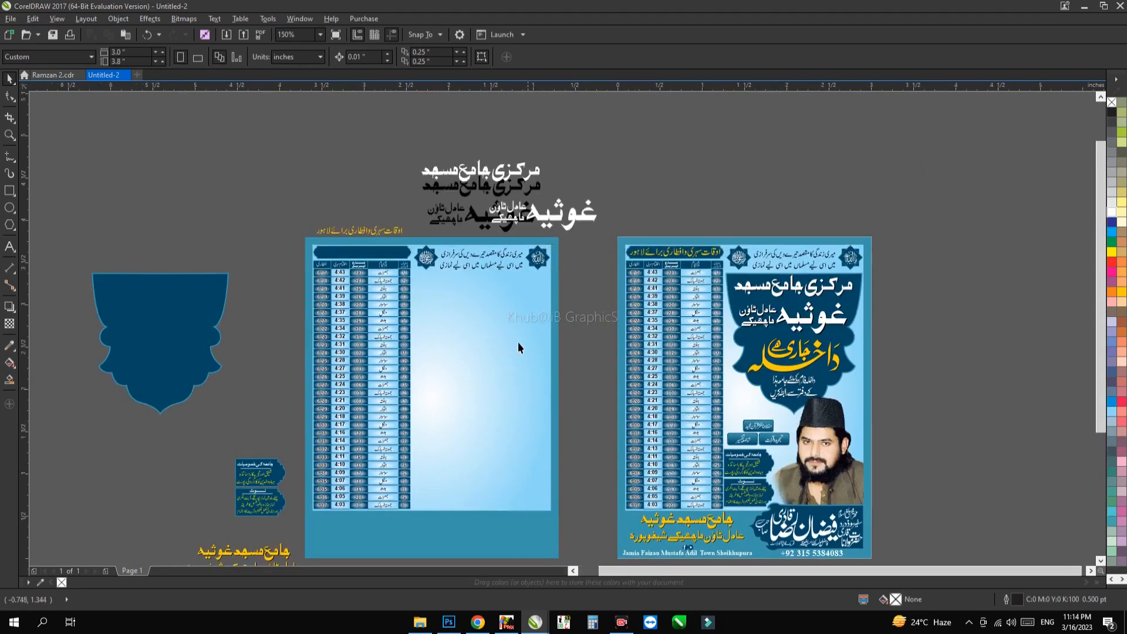
scroll(537, 270, "up", 2)
left_click(536, 228)
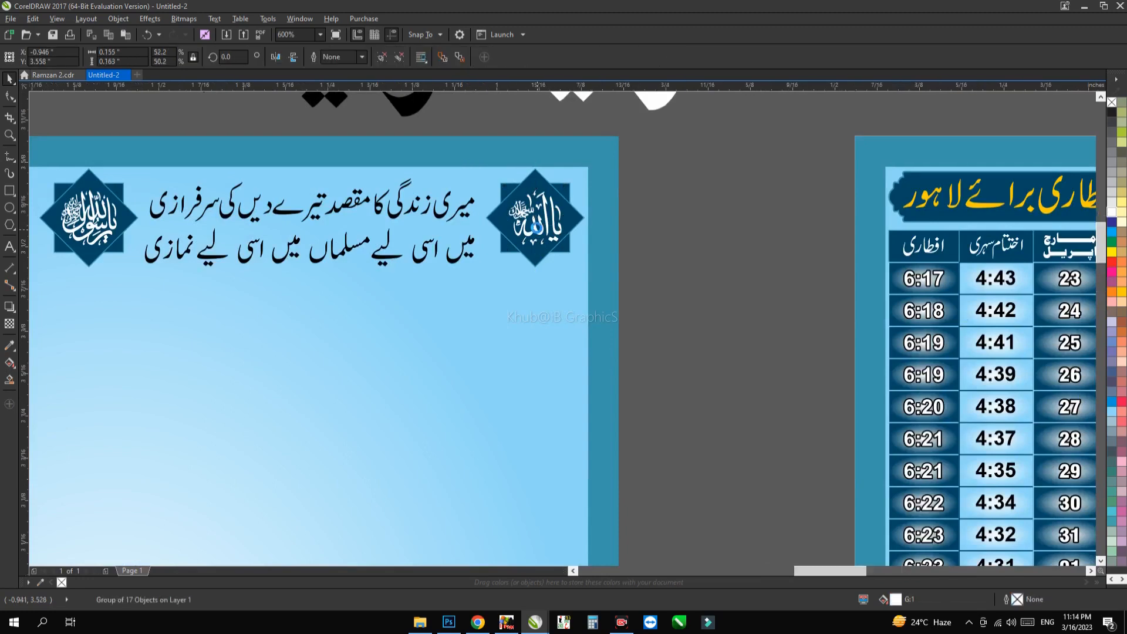
scroll(535, 228, "up", 2)
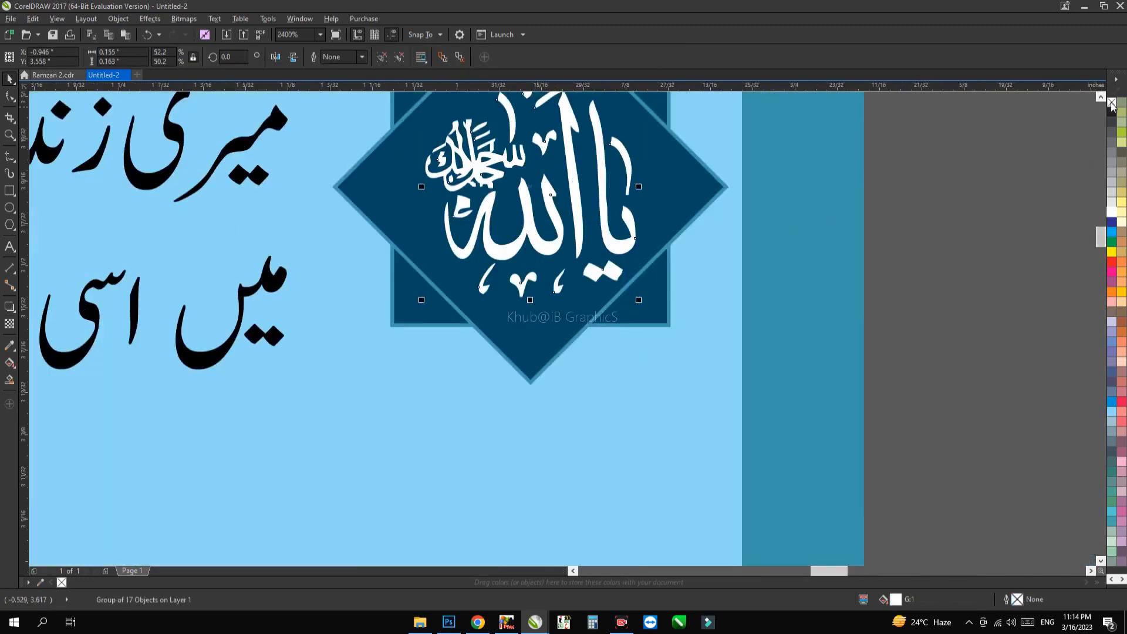
scroll(549, 231, "down", 1)
left_click_drag(469, 251, 889, 319)
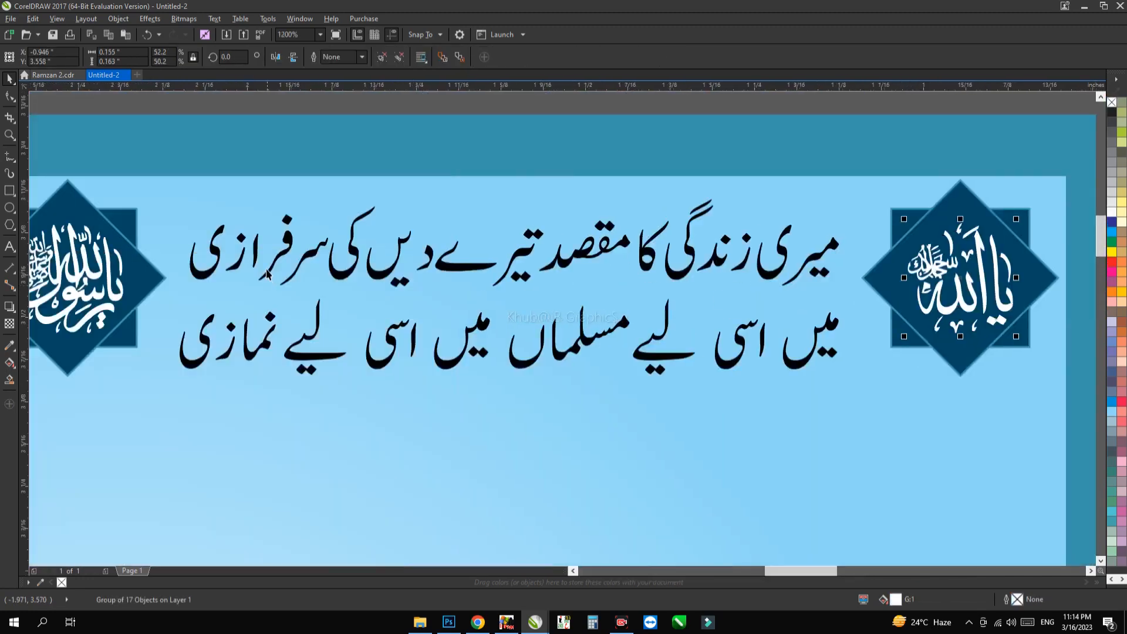
left_click_drag(258, 272, 548, 268)
scroll(549, 268, "down", 1)
left_click_drag(803, 290, 616, 251)
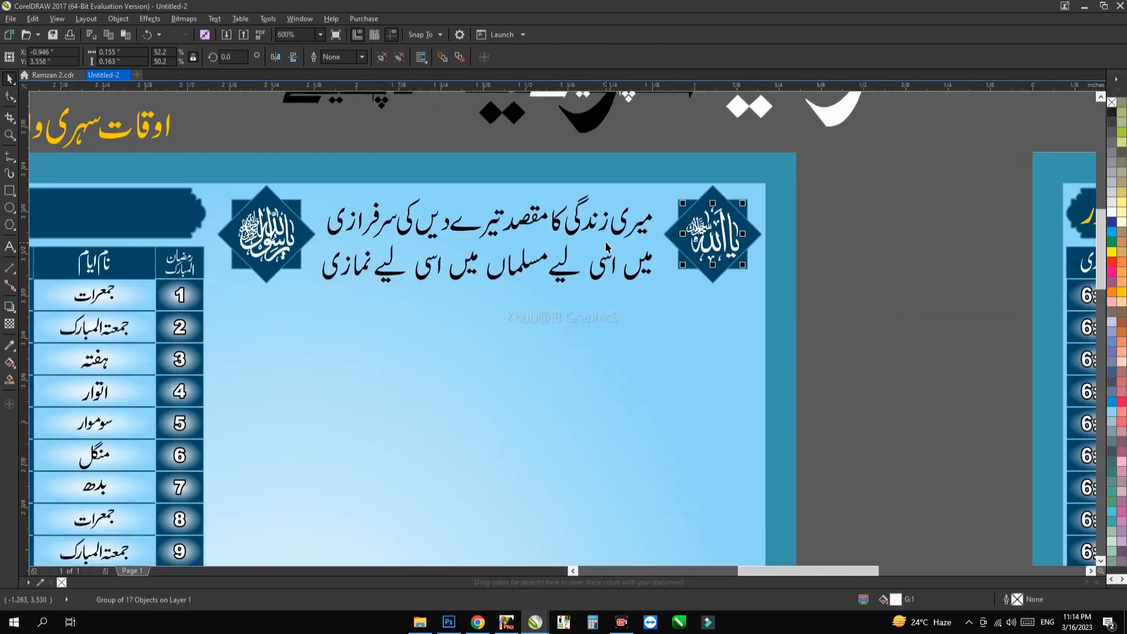
scroll(615, 252, "down", 2)
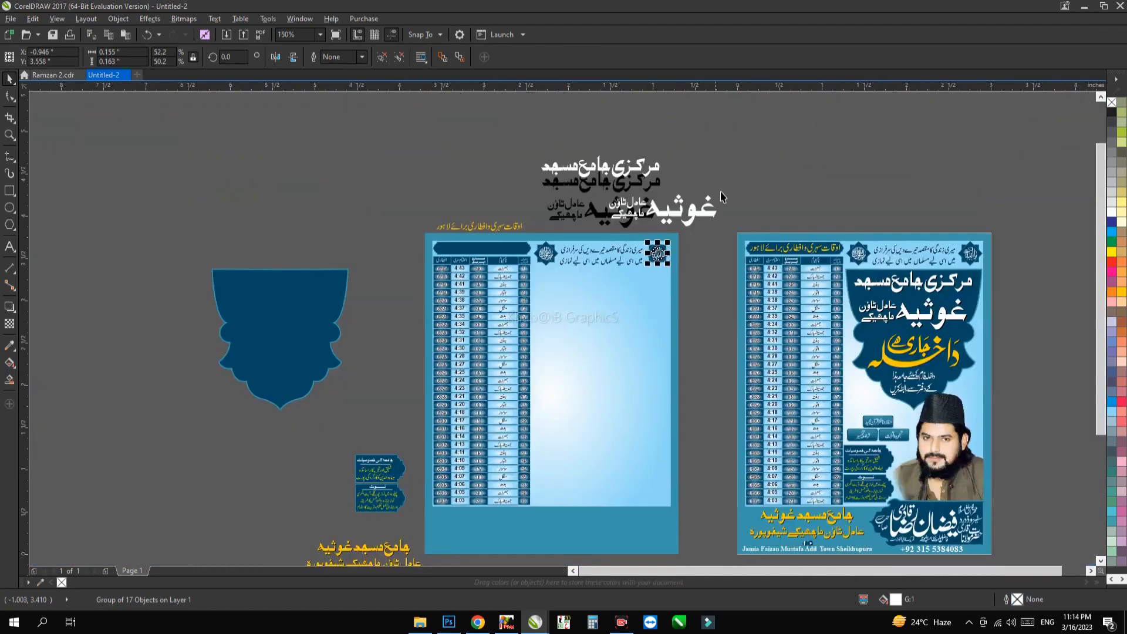
Step: Ungroup the lower white heading text above the left poster, set its font to Sarem Raja Sand and move it clear of the black copy
left_click(727, 183)
left_click(706, 209)
scroll(702, 215, "up", 1)
left_click_drag(703, 214, 637, 298)
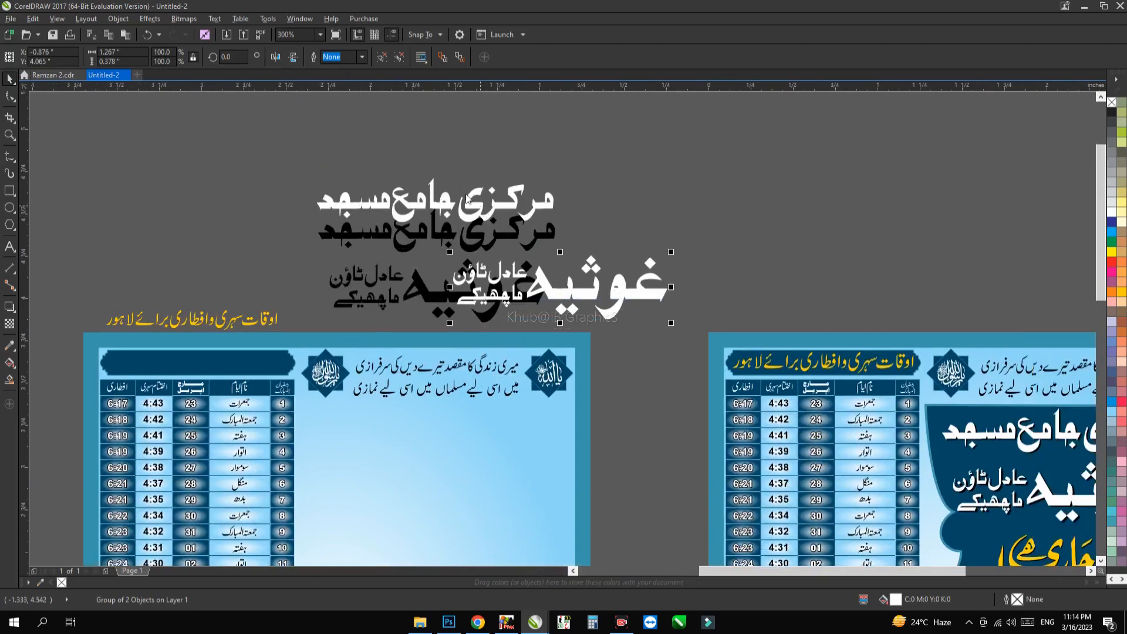
key("ctrl+u")
left_click(365, 56)
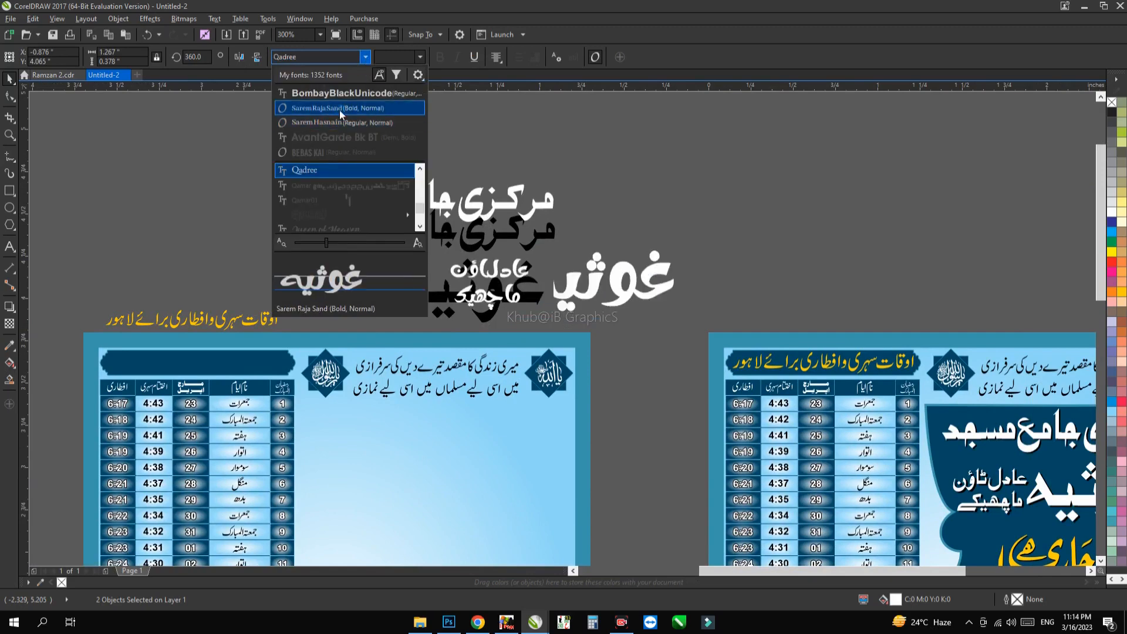
left_click(339, 109)
left_click_drag(644, 270, 584, 286)
scroll(723, 237, "up", 1)
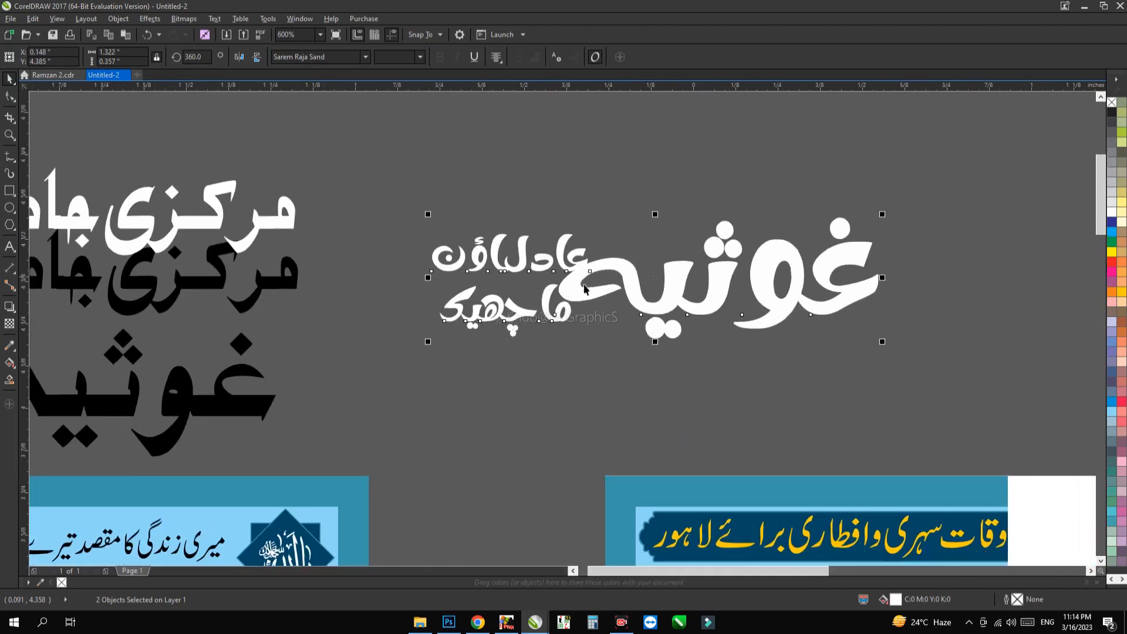
Step: Open the small two-line text beside the moved white heading for editing and undo the last change
left_click(568, 347)
left_click(503, 273)
double_click(504, 271)
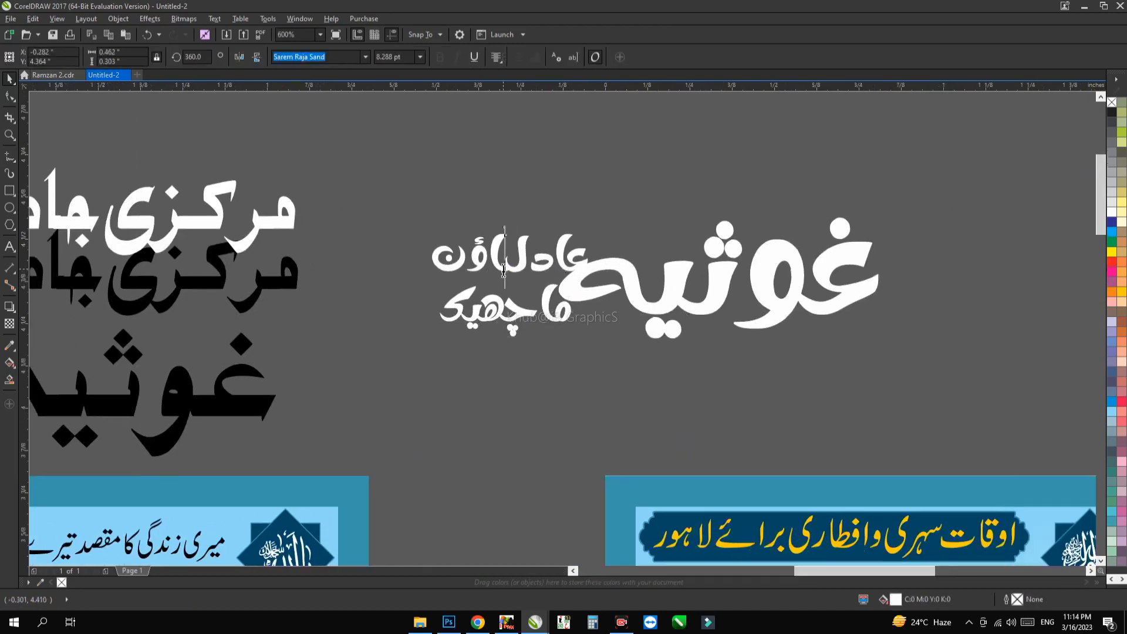
key("ctrl+z")
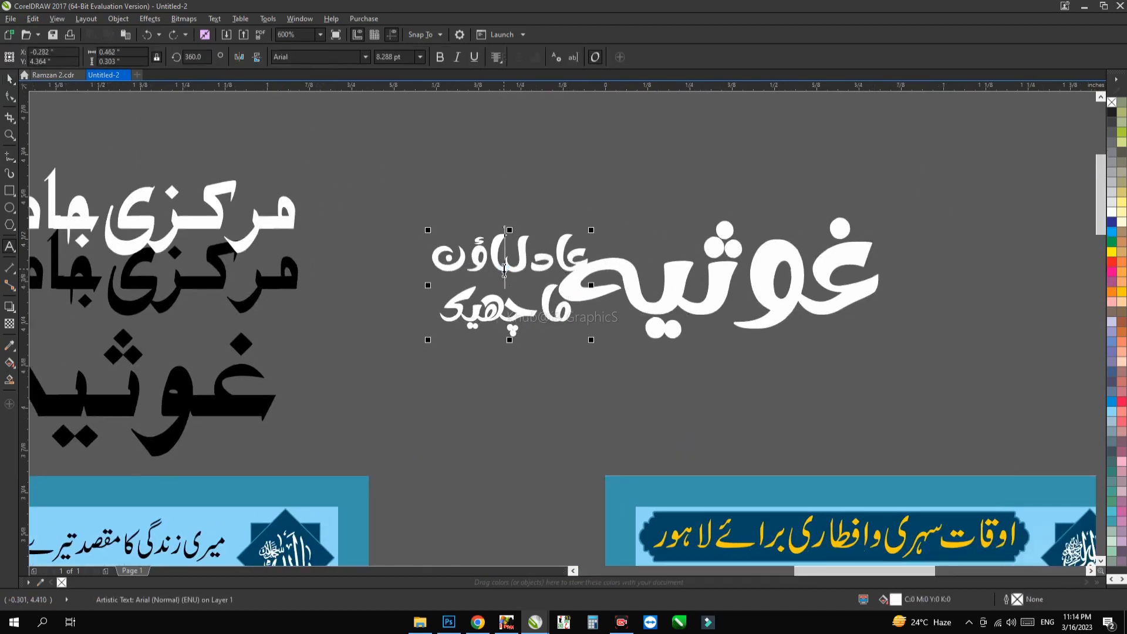
Step: Delete the white heading texts, their black copies and the yellow timetable heading above the left poster
scroll(505, 268, "down", 1)
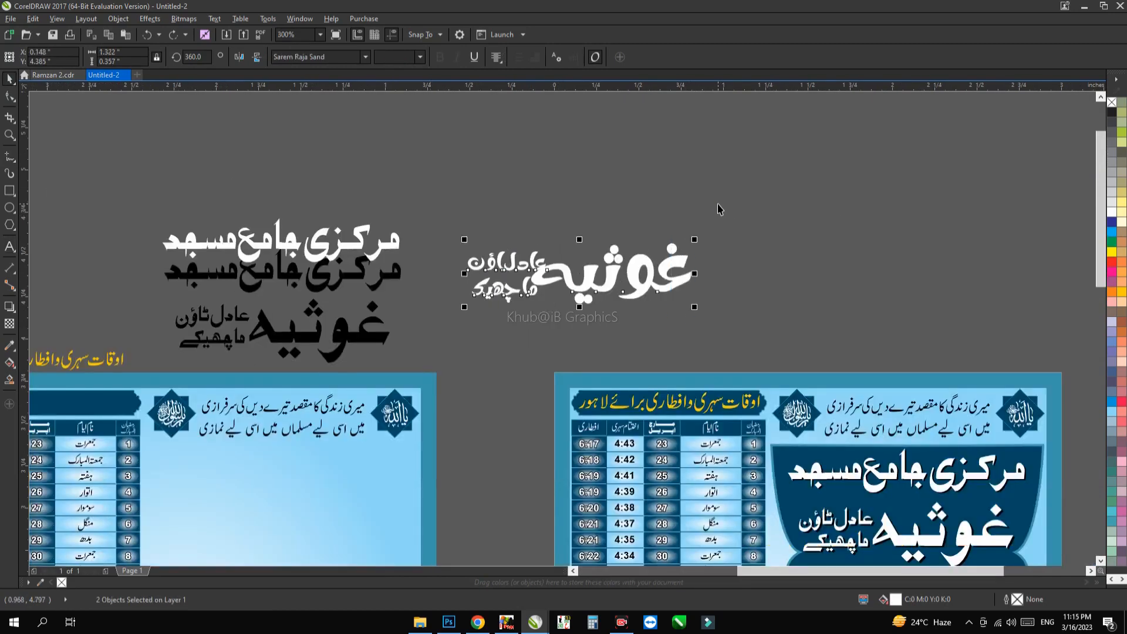
key("Delete")
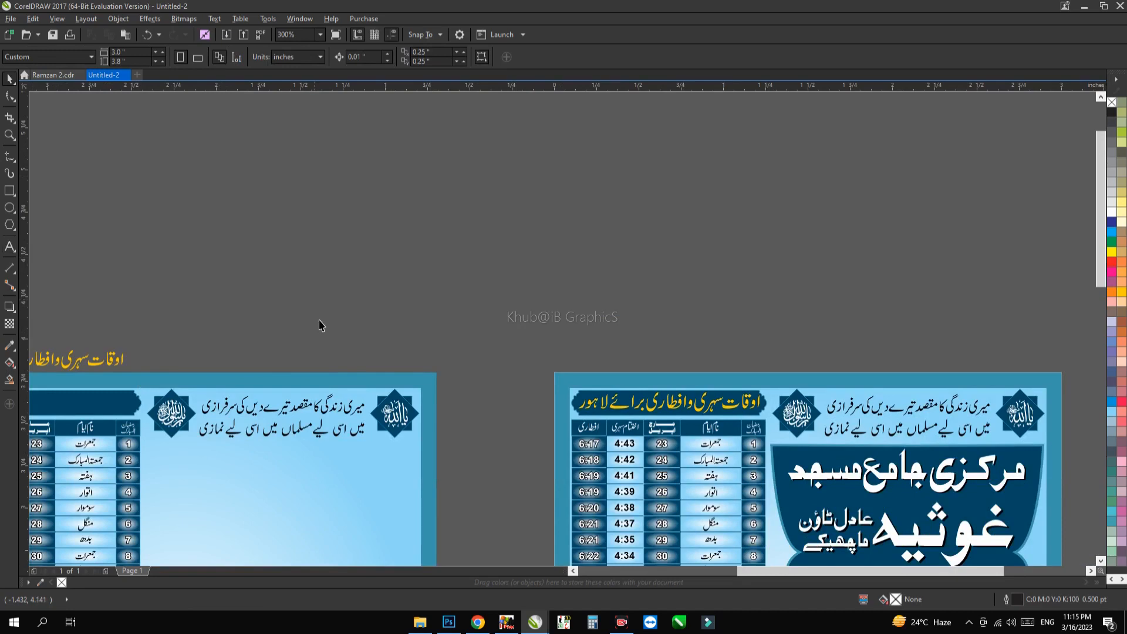
left_click_drag(305, 294, 658, 225)
left_click_drag(568, 220, 385, 174)
key("Delete")
scroll(244, 252, "down", 1)
Step: Convert the large dark blue panel's outline to a separate object and give it a teal-to-white fountain fill
left_click(212, 271)
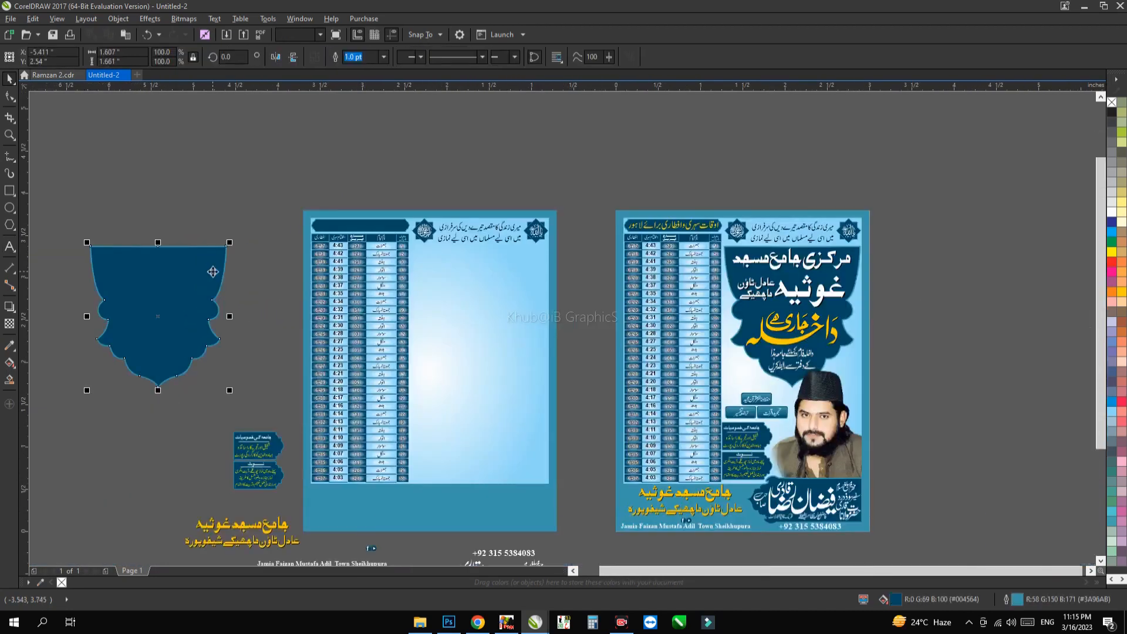
scroll(212, 272, "up", 2)
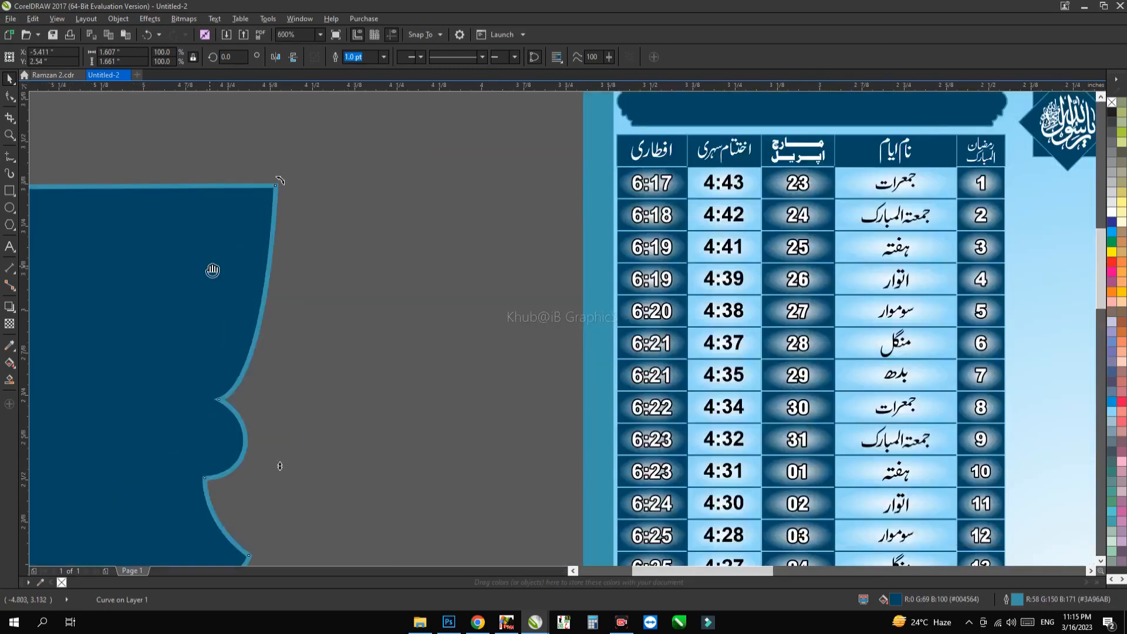
left_click_drag(212, 270, 643, 256)
left_click(615, 261)
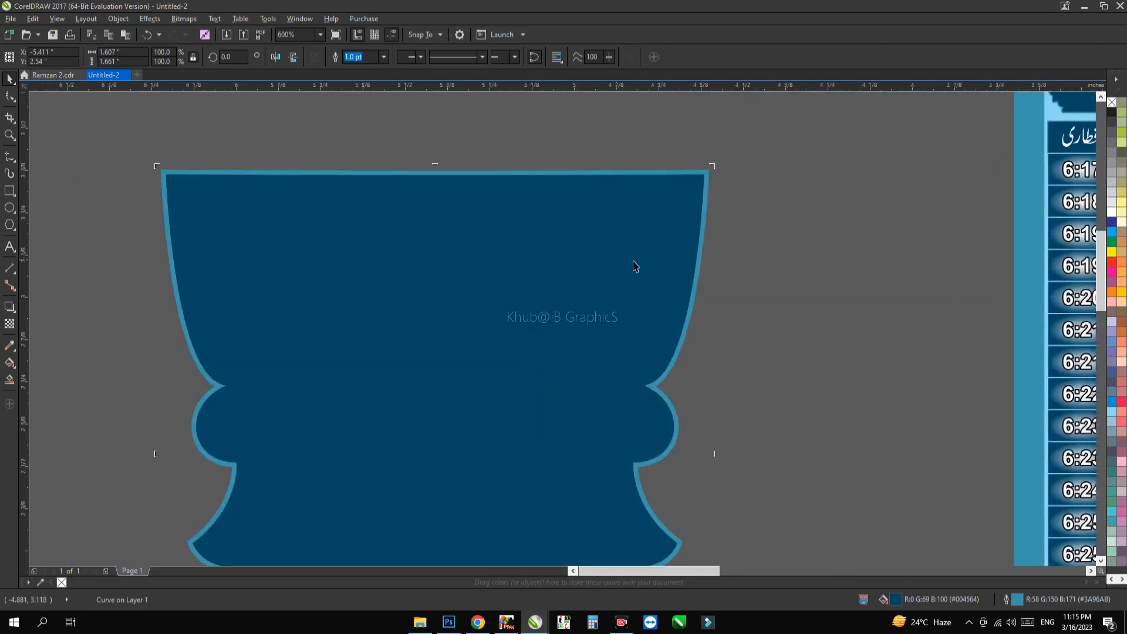
left_click(697, 172)
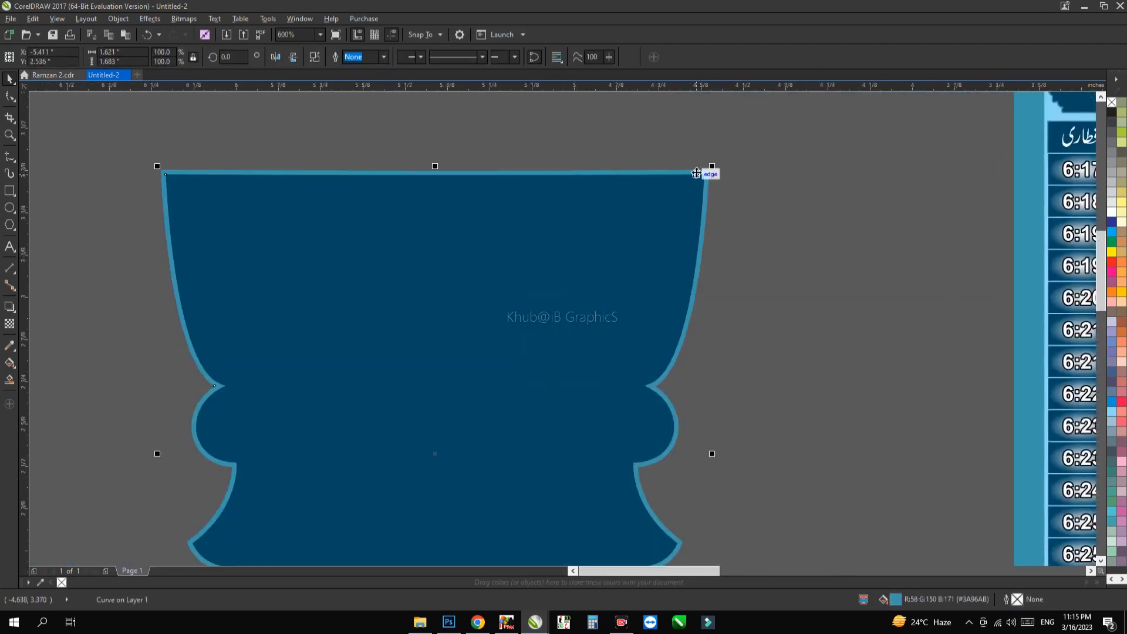
key("Return")
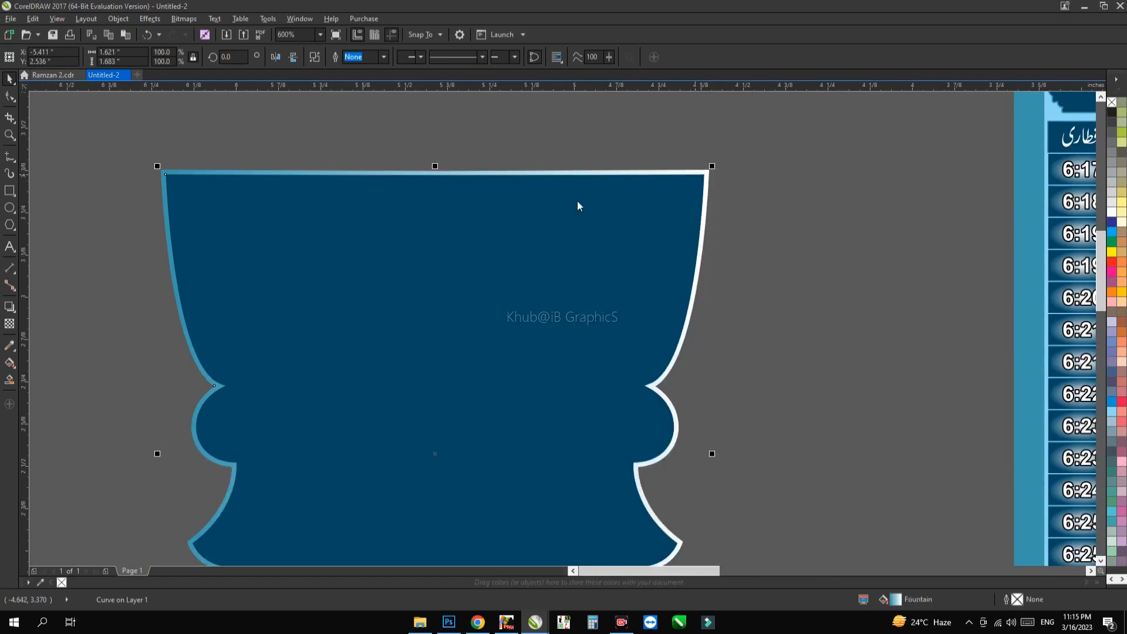
Step: Group the dark blue panel with its border object and move the group onto the left poster beside the timetable
scroll(552, 200, "down", 2)
left_click_drag(737, 151, 297, 493)
scroll(480, 326, "down", 2)
key("ctrl+g")
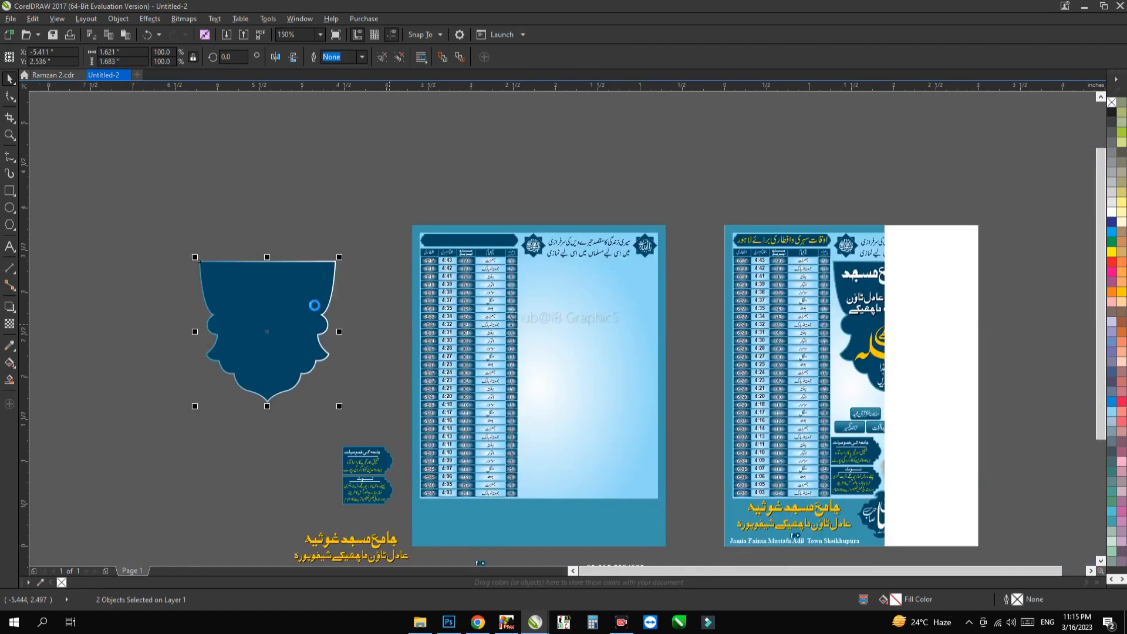
left_click_drag(307, 304, 623, 344)
Step: Select the border curve inside the panel group and colour it red
scroll(627, 315, "up", 2)
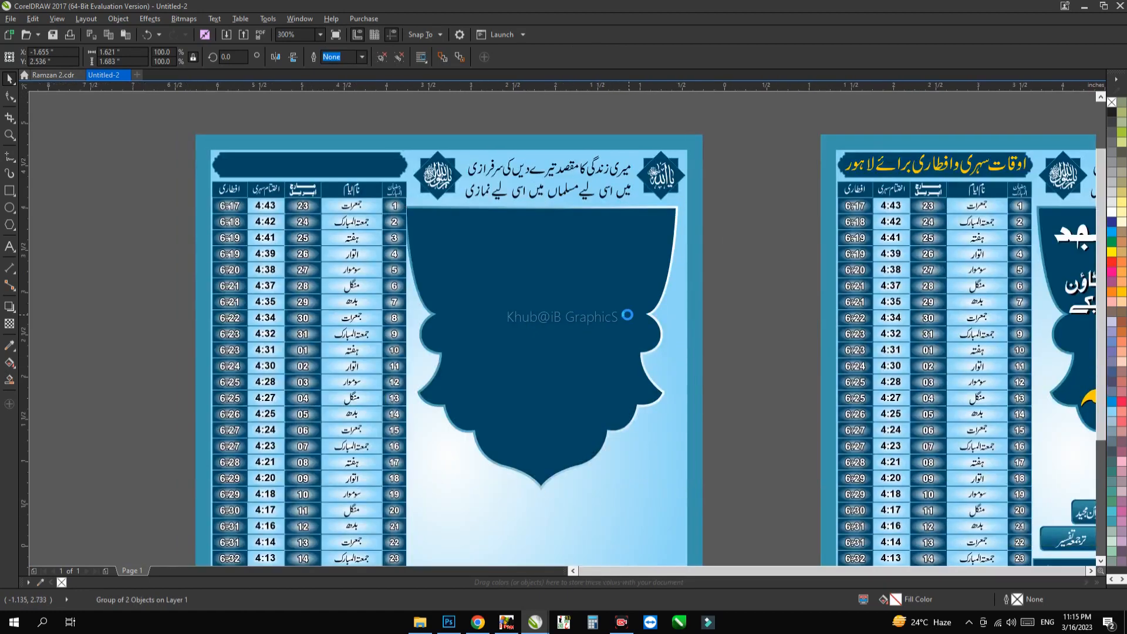
scroll(627, 315, "down", 1)
scroll(655, 258, "up", 2)
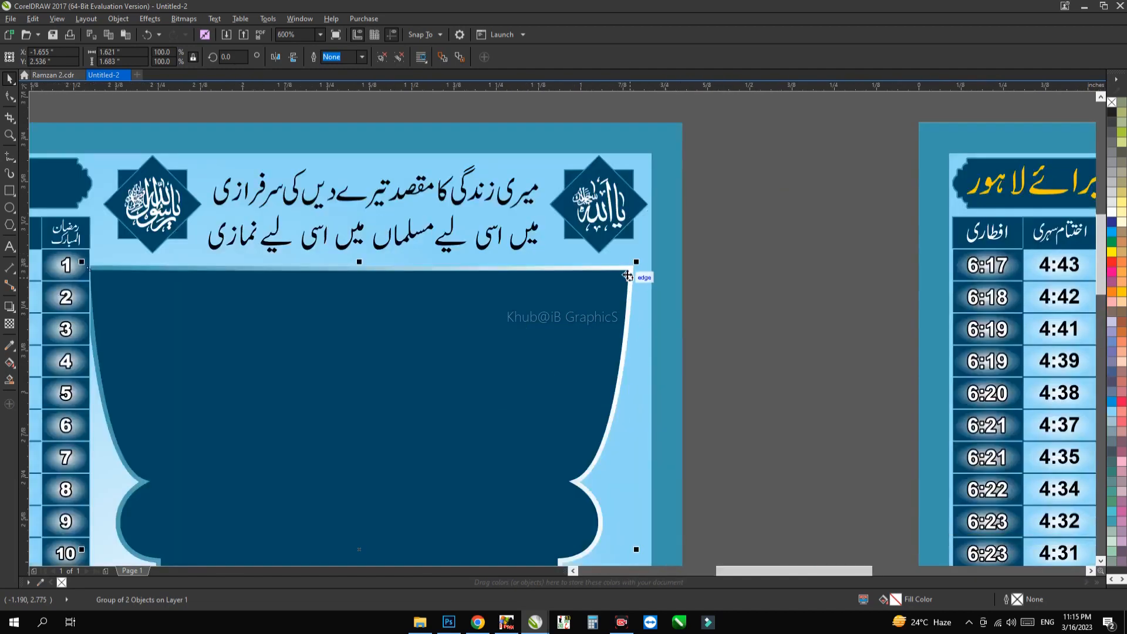
key("F10")
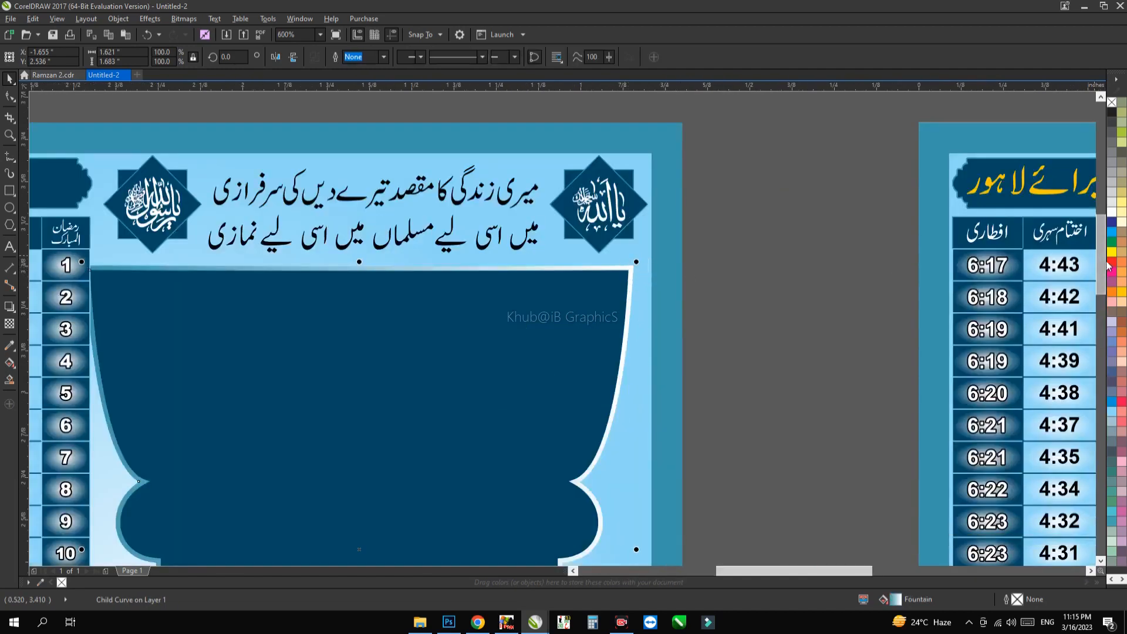
right_click(1112, 261)
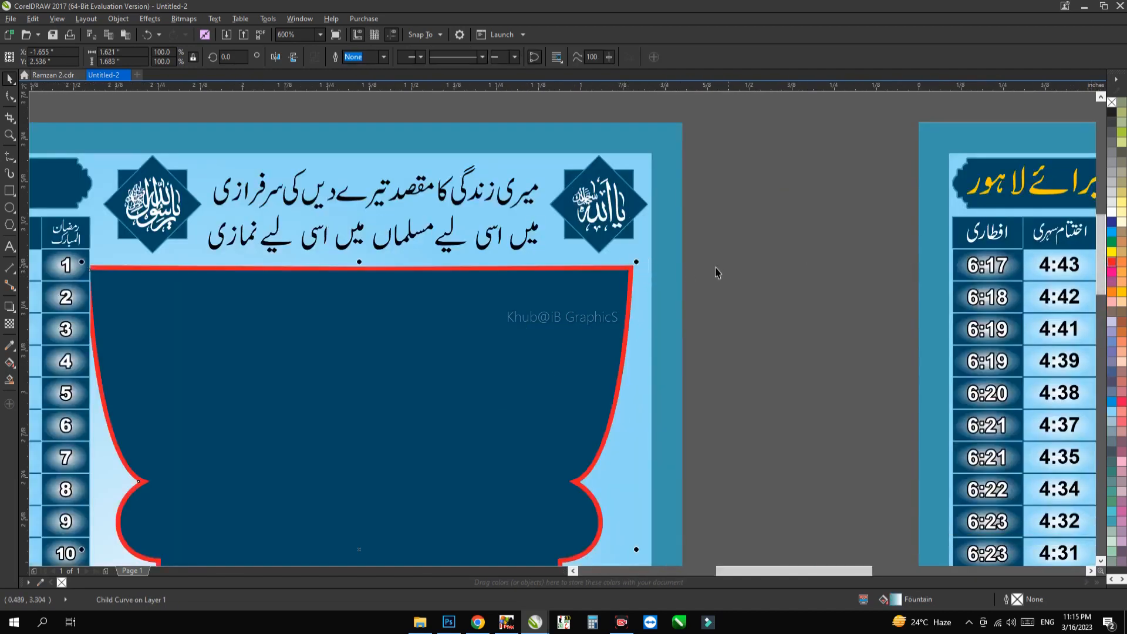
Step: Delete the red-bordered panel group, the left poster and all the loose pieces around it, keeping only the complete poster
scroll(656, 284, "down", 1)
left_click(648, 270)
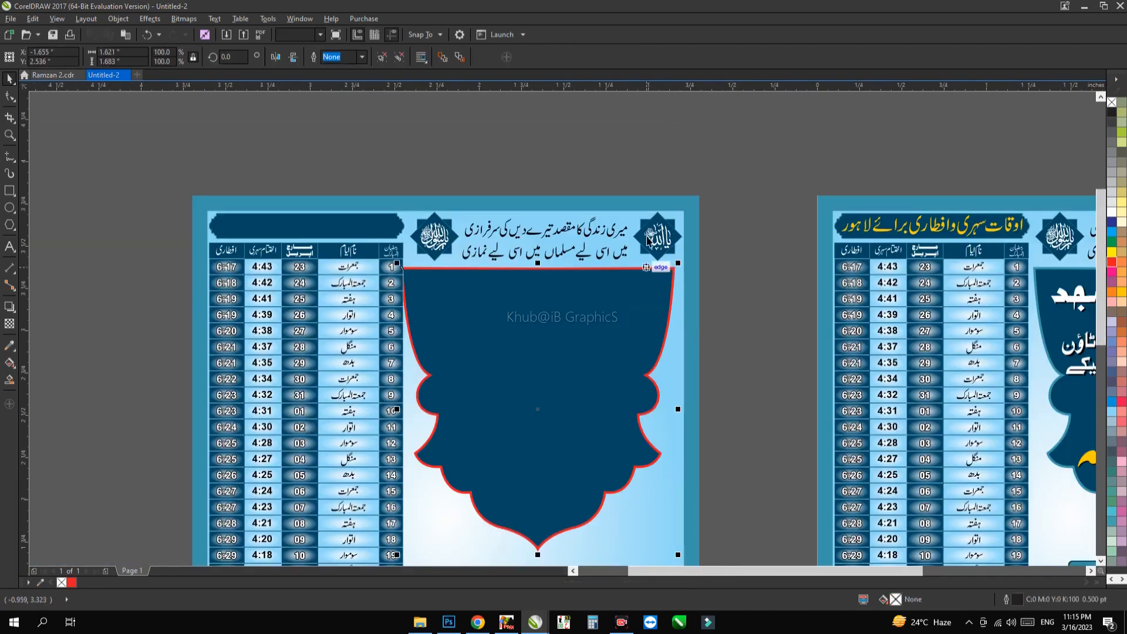
key("Delete")
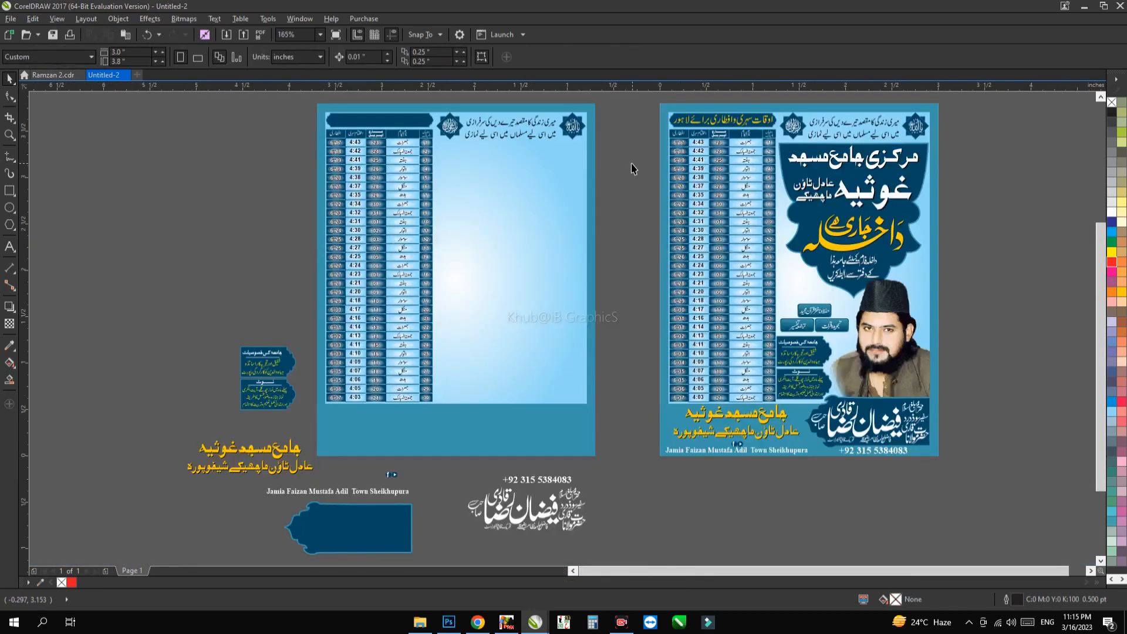
scroll(631, 168, "down", 2)
left_click_drag(633, 380, 364, 120)
key("Delete")
key("F4")
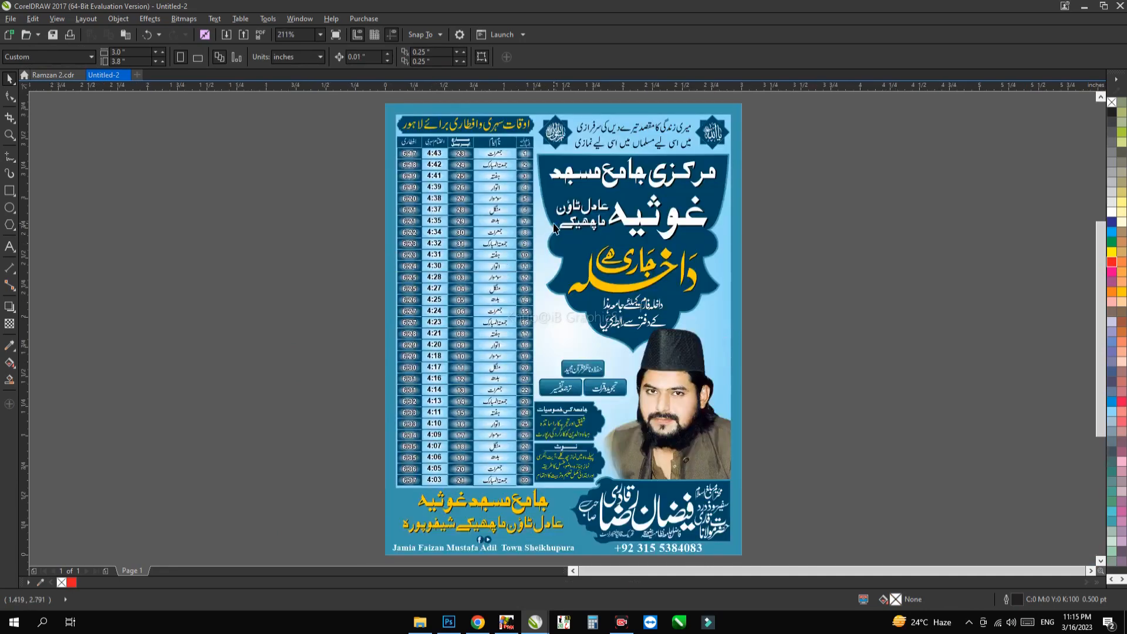
scroll(554, 228, "down", 2)
left_click_drag(655, 383, 385, 141)
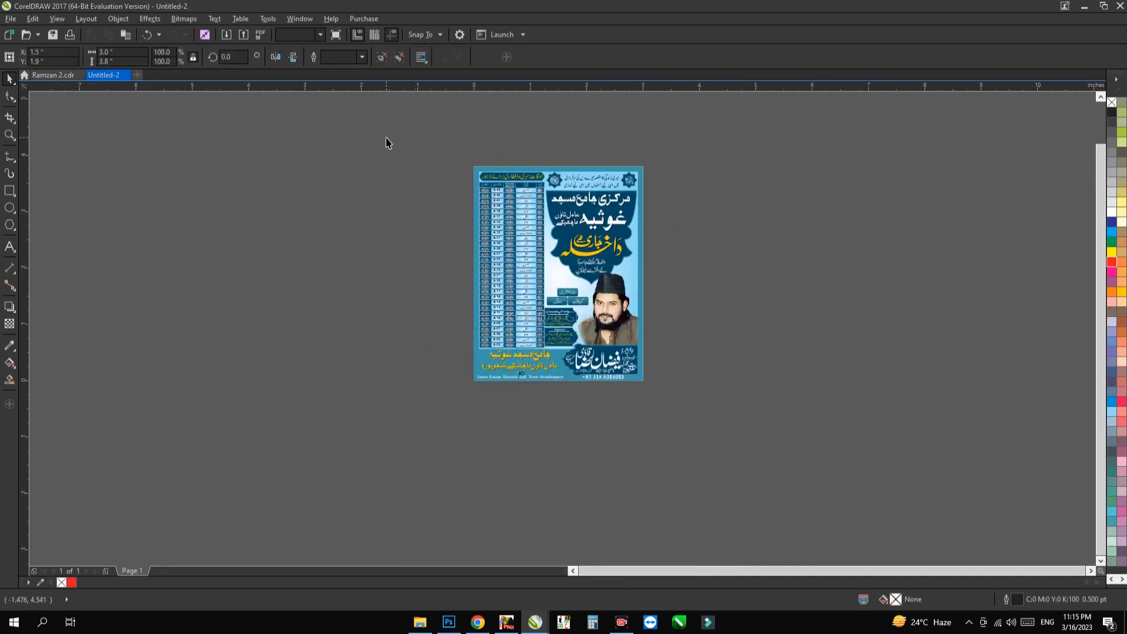
key("shift+F2")
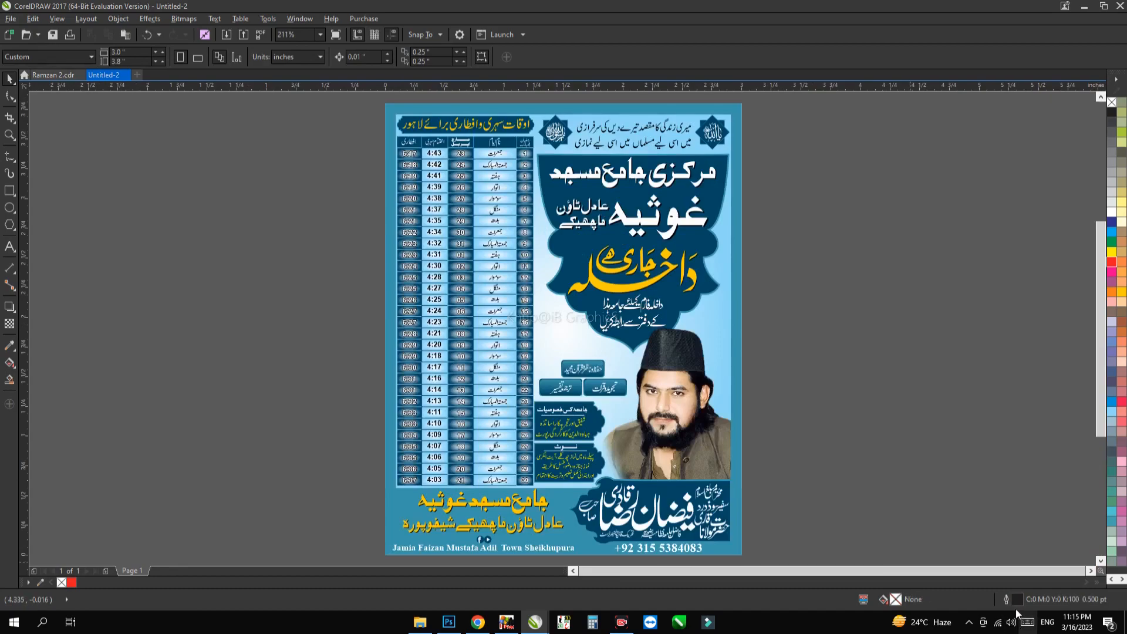